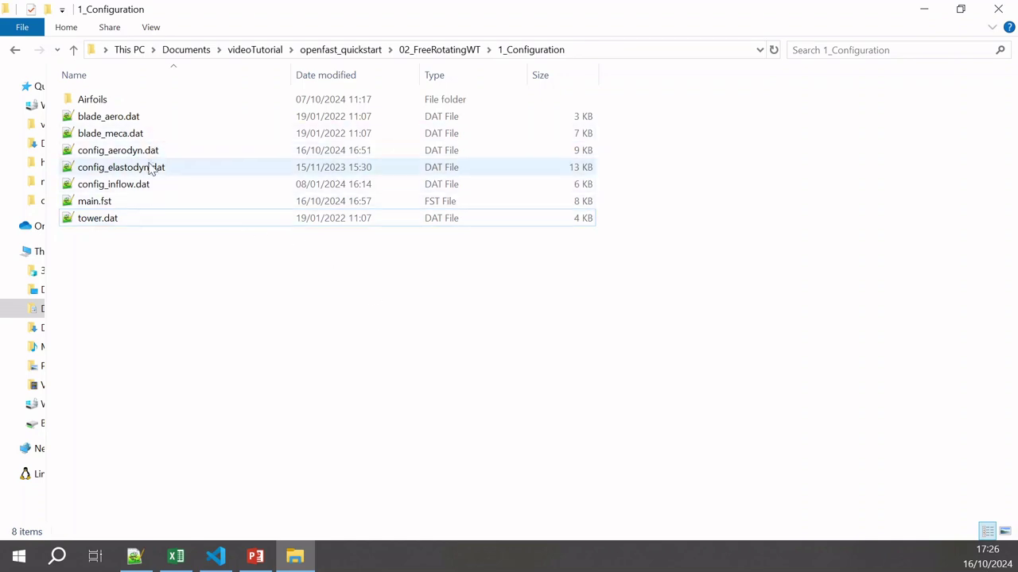
Open config_aerodyn.dat from the 1_Configuration folder and review its general, environmental, blade-element, airfoil and rotor/blade settings
left_click(116, 222)
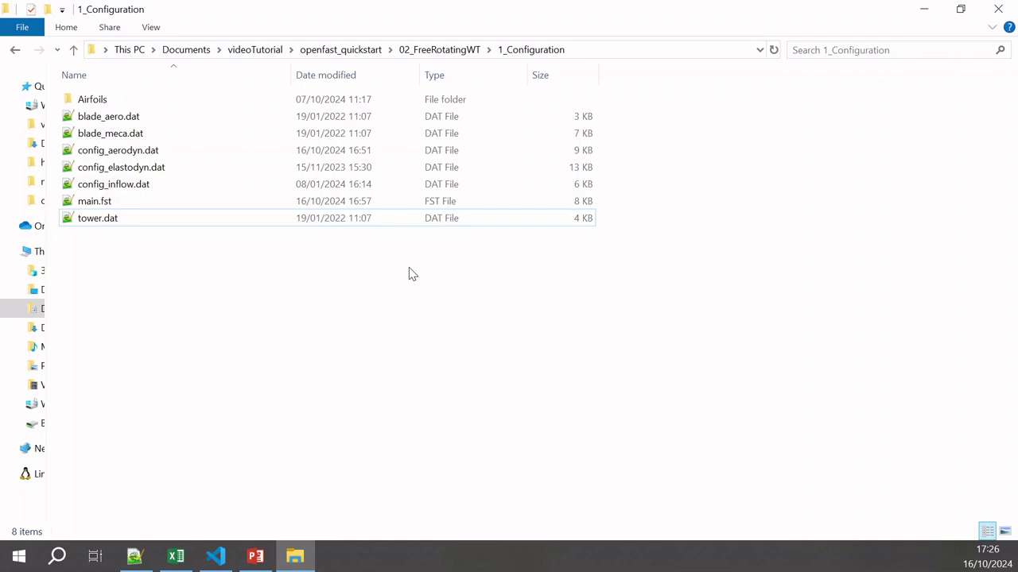
double_click(198, 157)
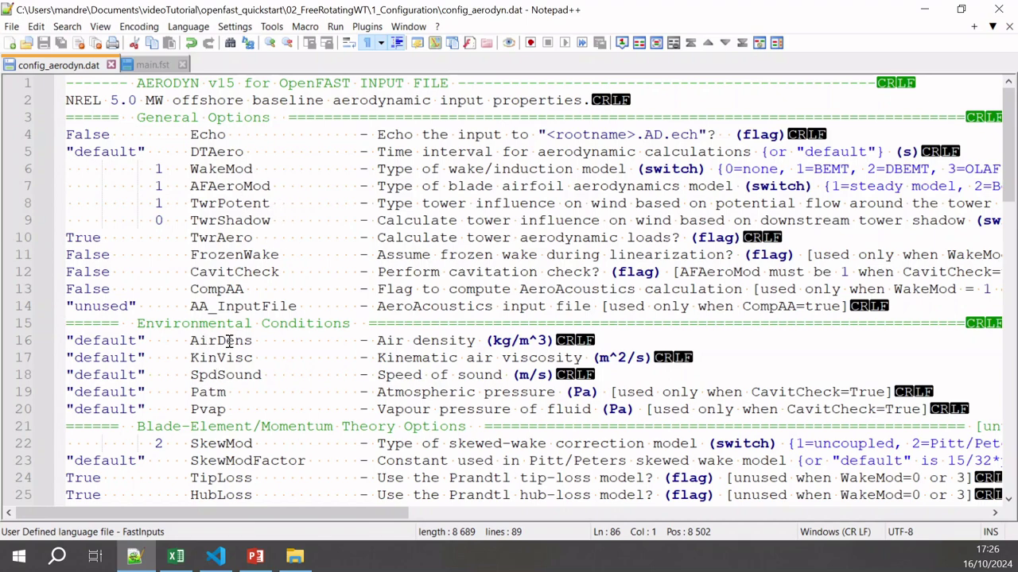
scroll(229, 340, "down", 1)
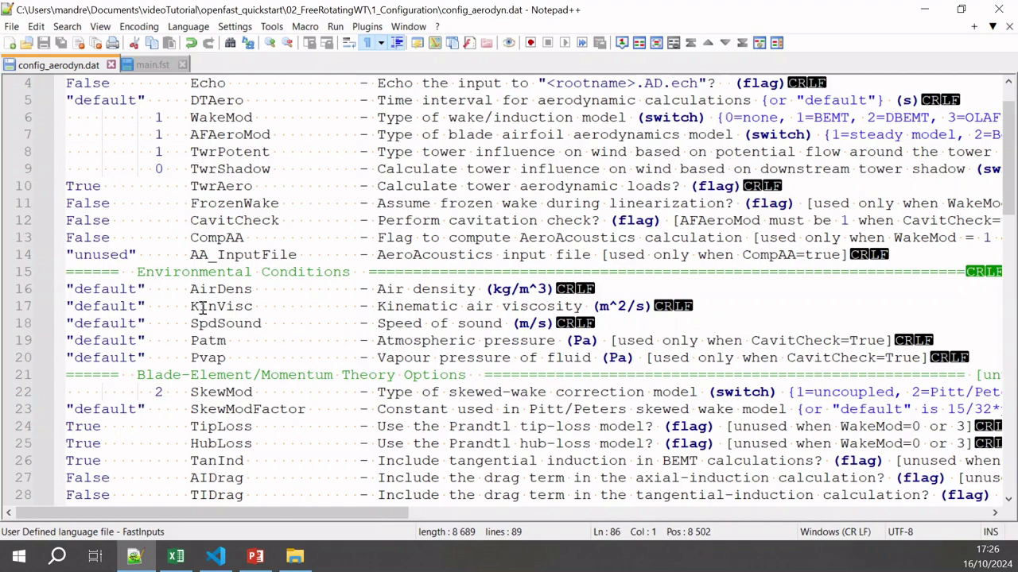
scroll(202, 310, "down", 3)
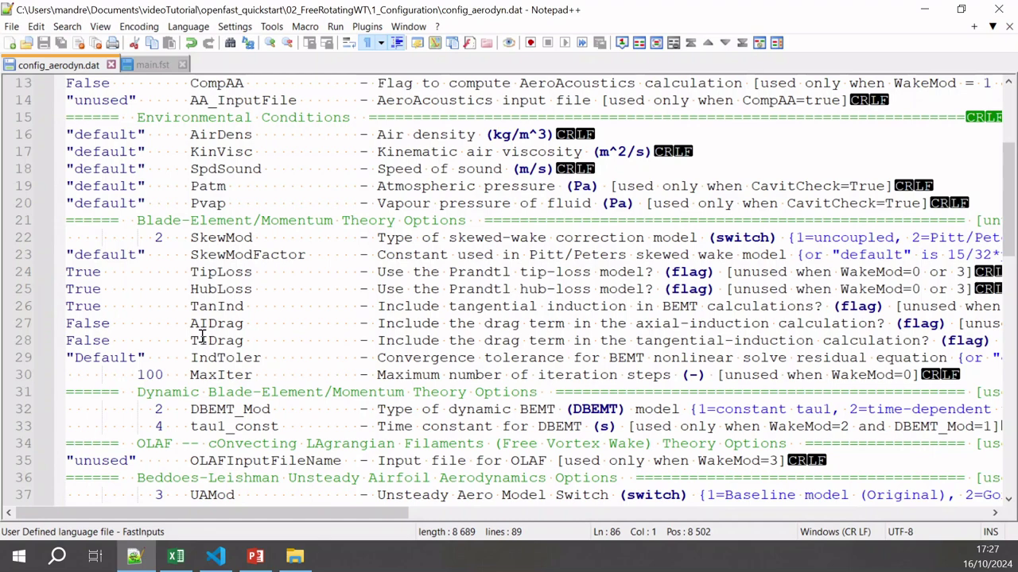
scroll(203, 338, "down", 6)
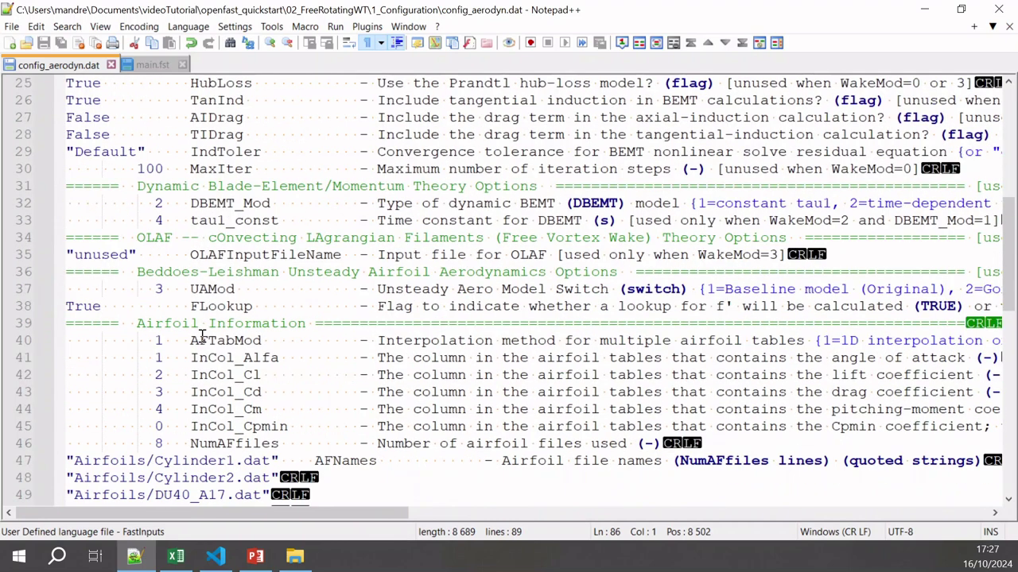
scroll(203, 337, "down", 2)
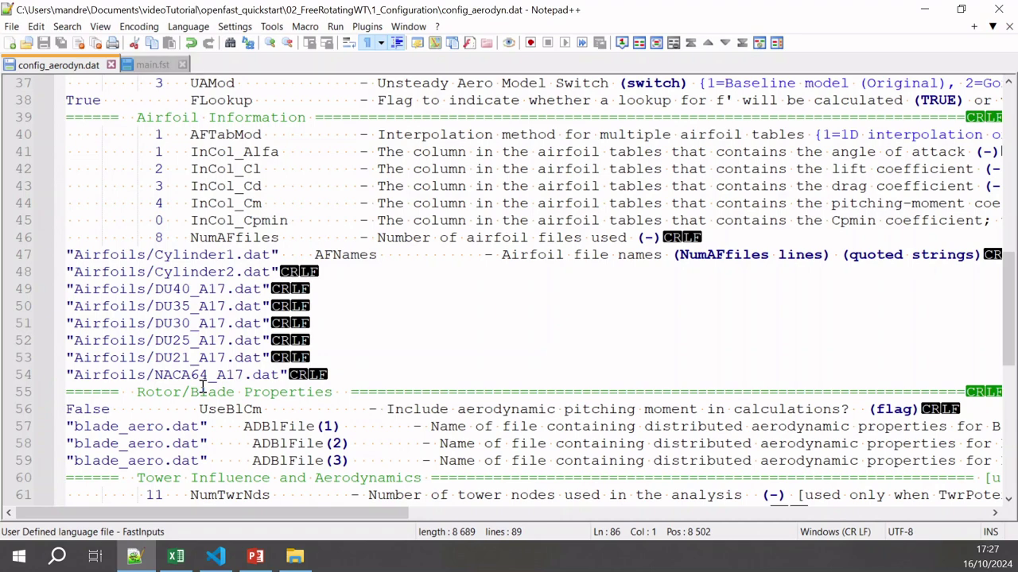
scroll(202, 386, "down", 2)
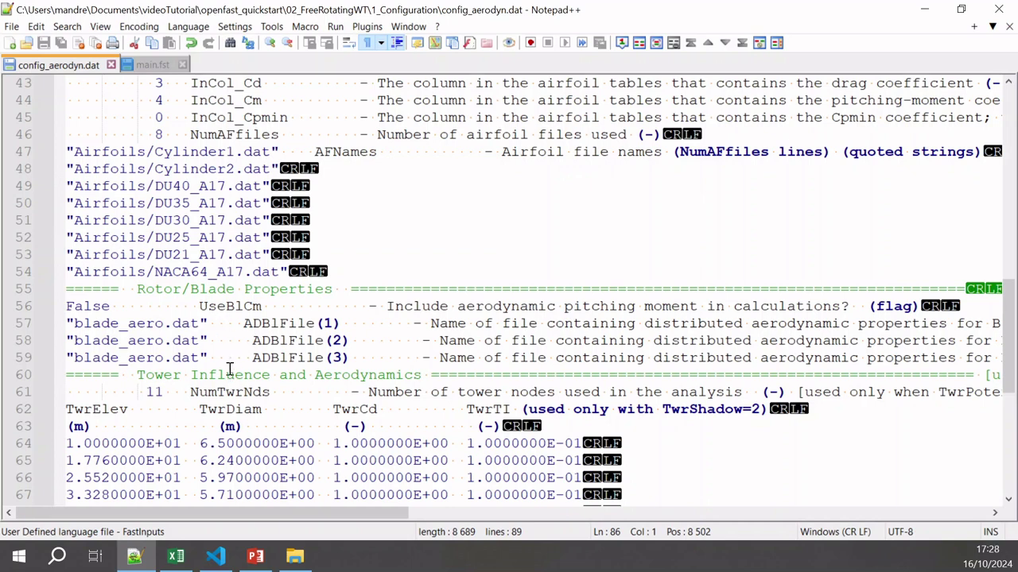
Open blade_aero.dat from the configuration folder and examine the blade node table, including the BlSpn and BlAFID columns
mouse_move(308, 555)
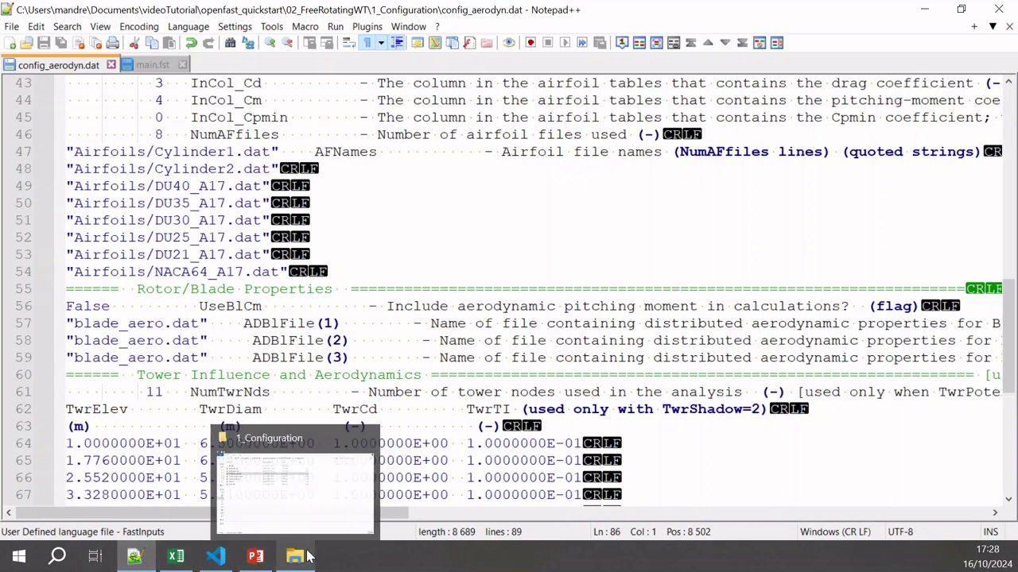
left_click(293, 518)
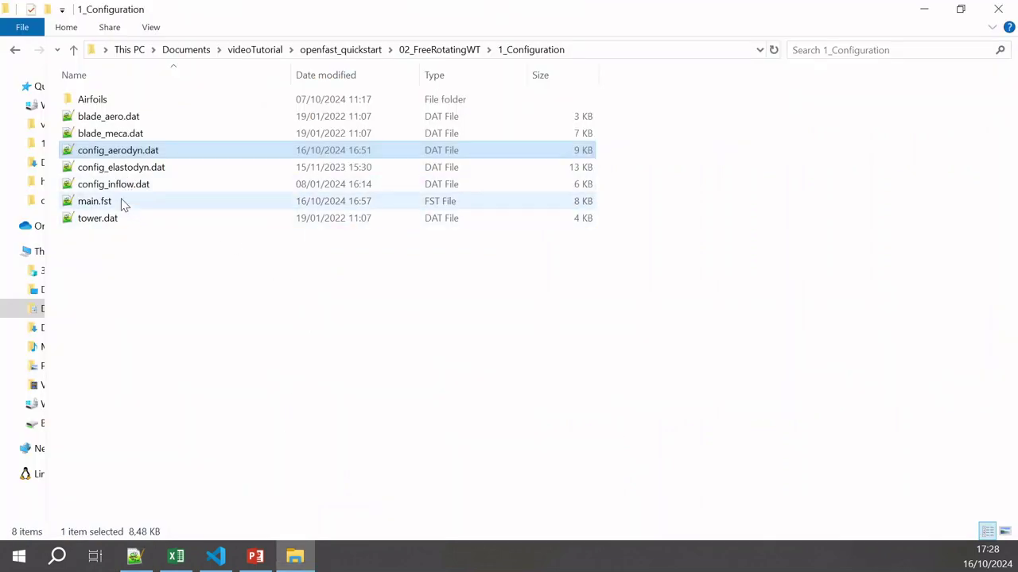
double_click(142, 118)
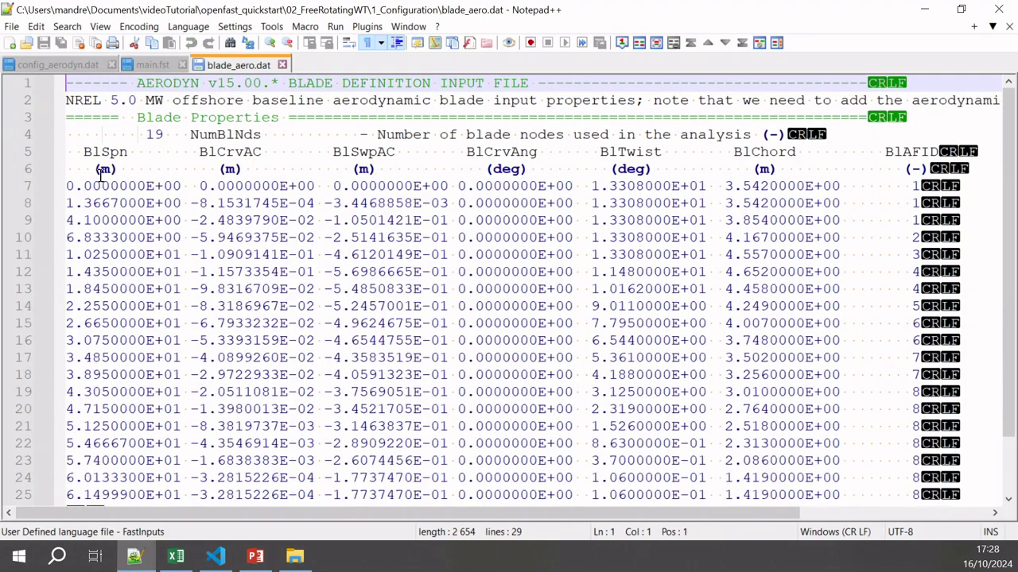
scroll(113, 199, "down", 2)
scroll(115, 230, "up", 2)
scroll(104, 189, "down", 1)
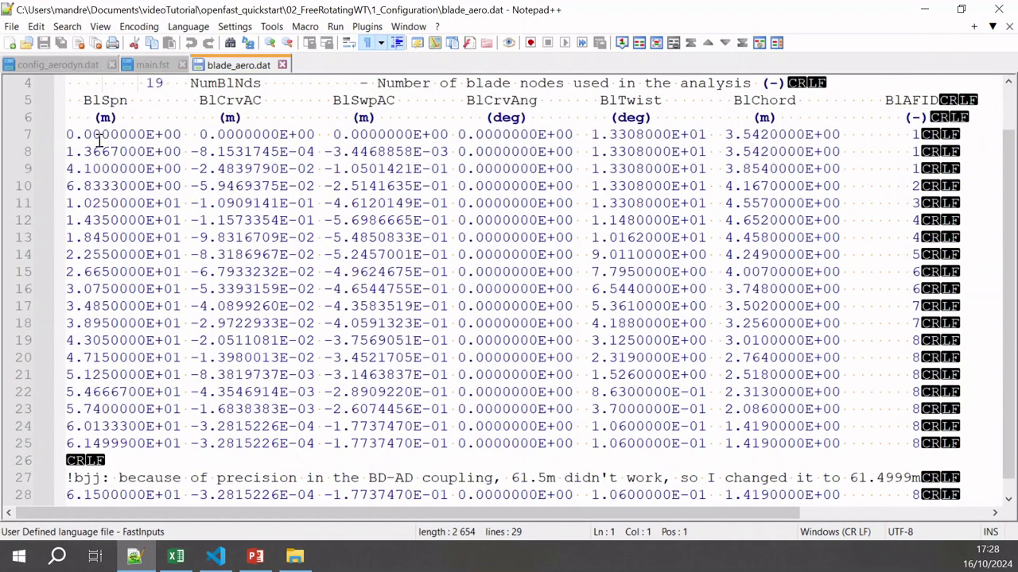
left_click_drag(180, 443, 85, 444)
left_click(147, 288)
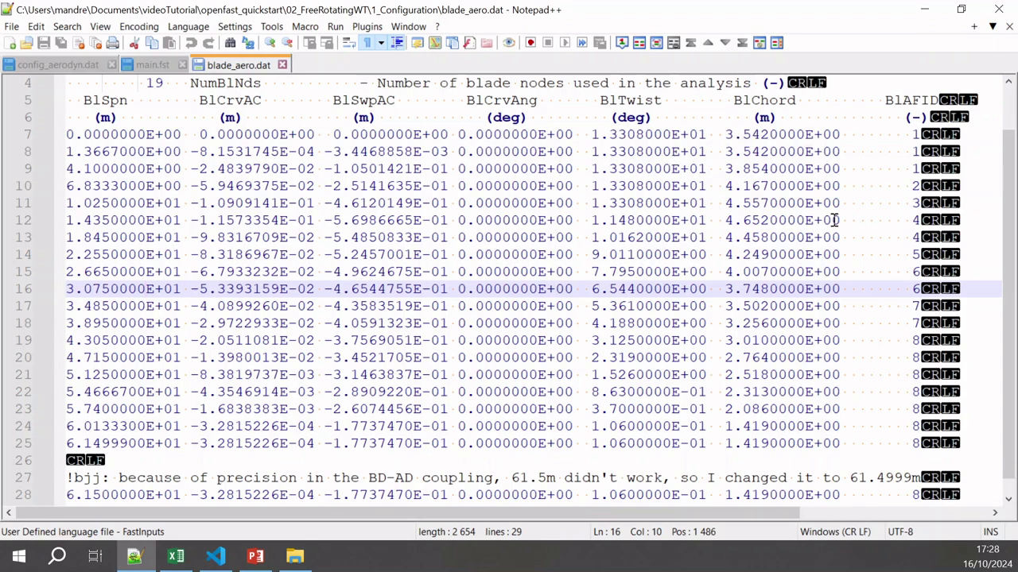
left_click(919, 131)
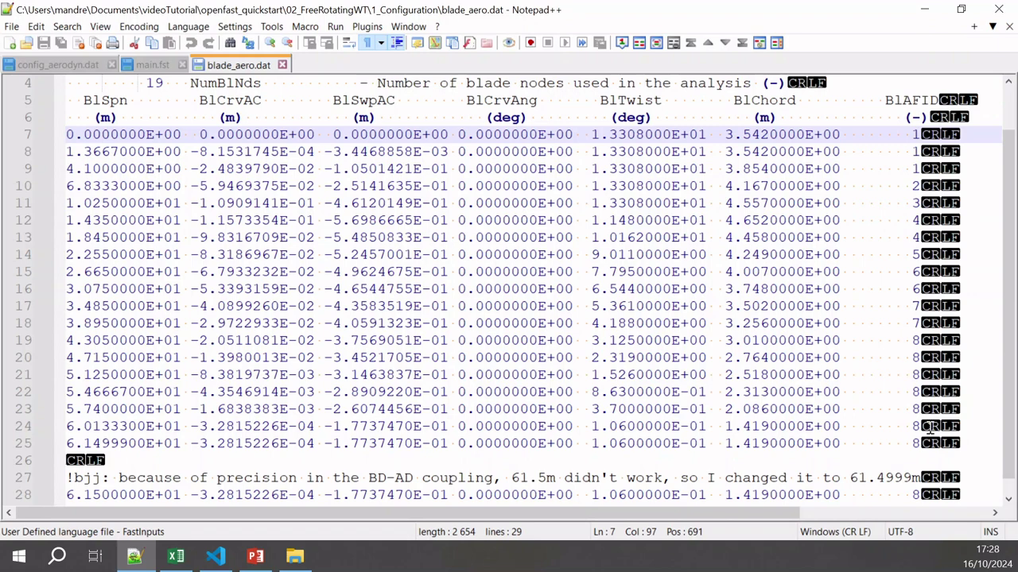
Return to config_aerodyn.dat to review the tower aerodynamics and output list, and switch to the PowerPoint presentation
key("ctrl+Tab")
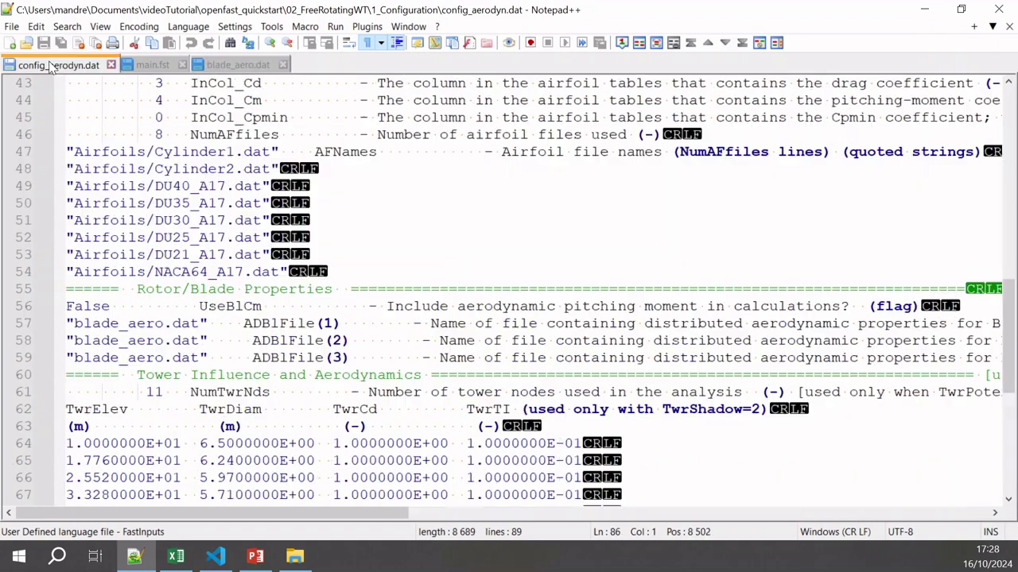
scroll(326, 375, "down", 3)
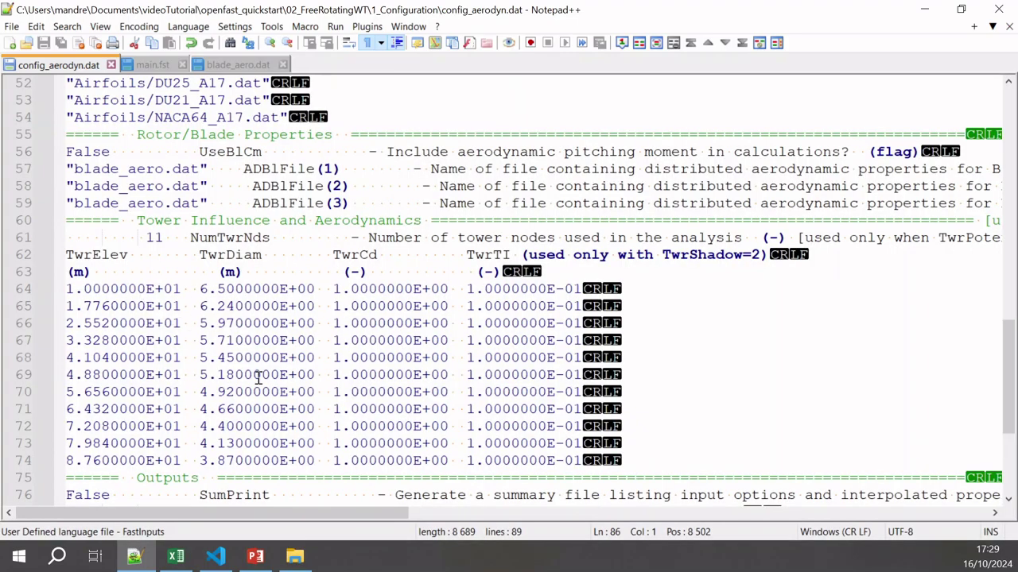
scroll(262, 362, "down", 4)
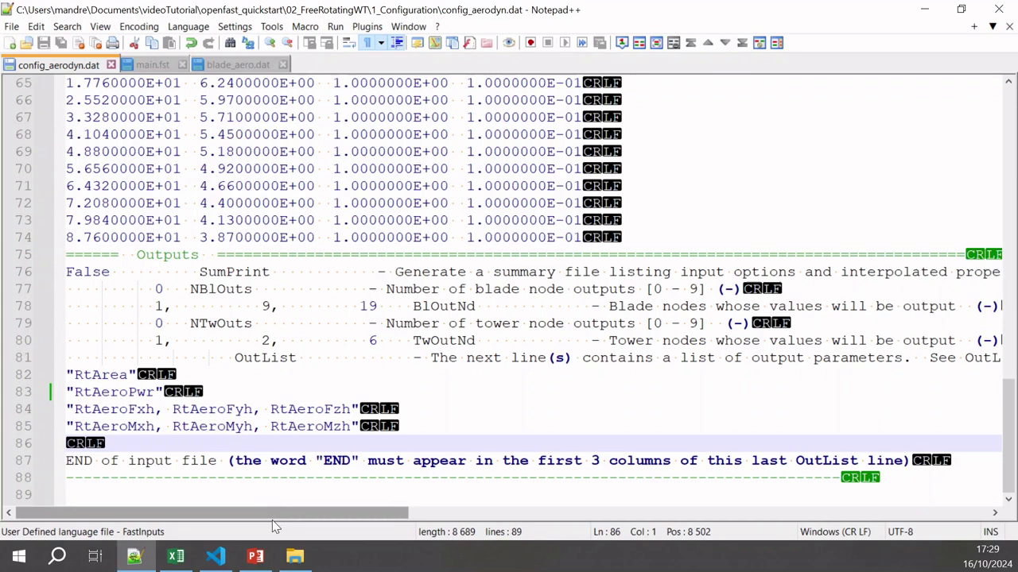
mouse_move(256, 556)
left_click(237, 469)
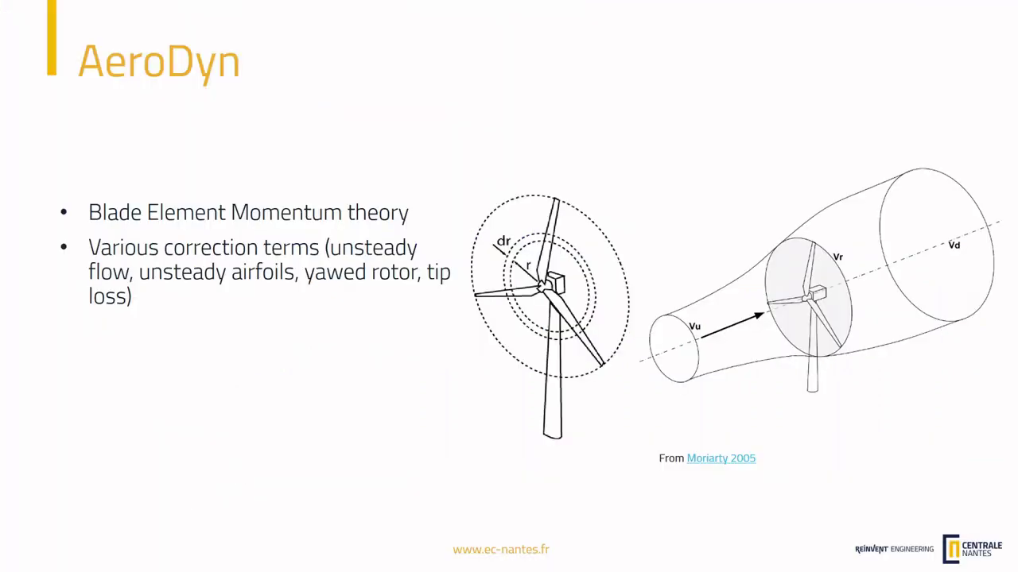
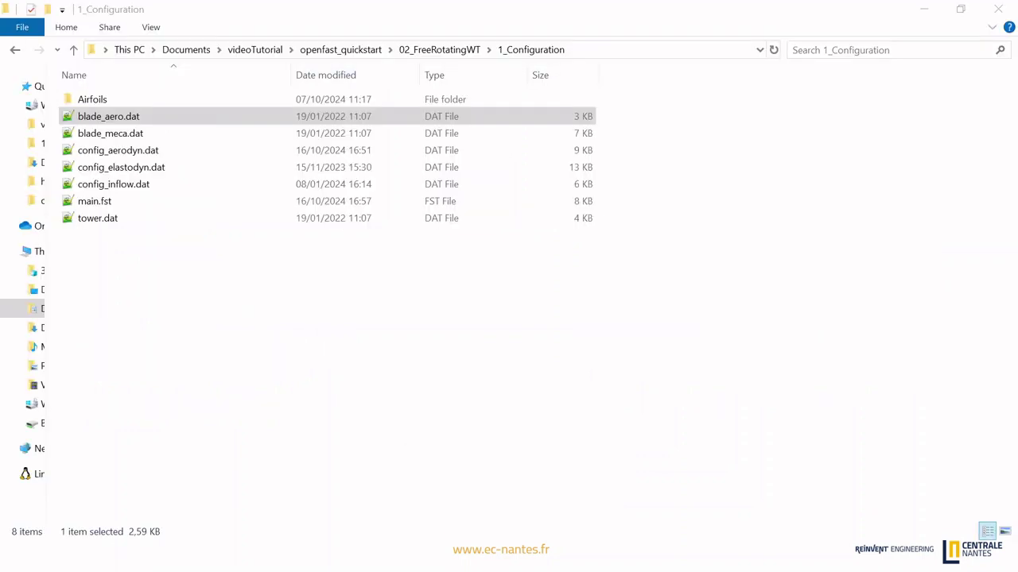
Open config_inflow.dat and review the WindType switch, the steady wind parameters and the other wind file sections
double_click(142, 188)
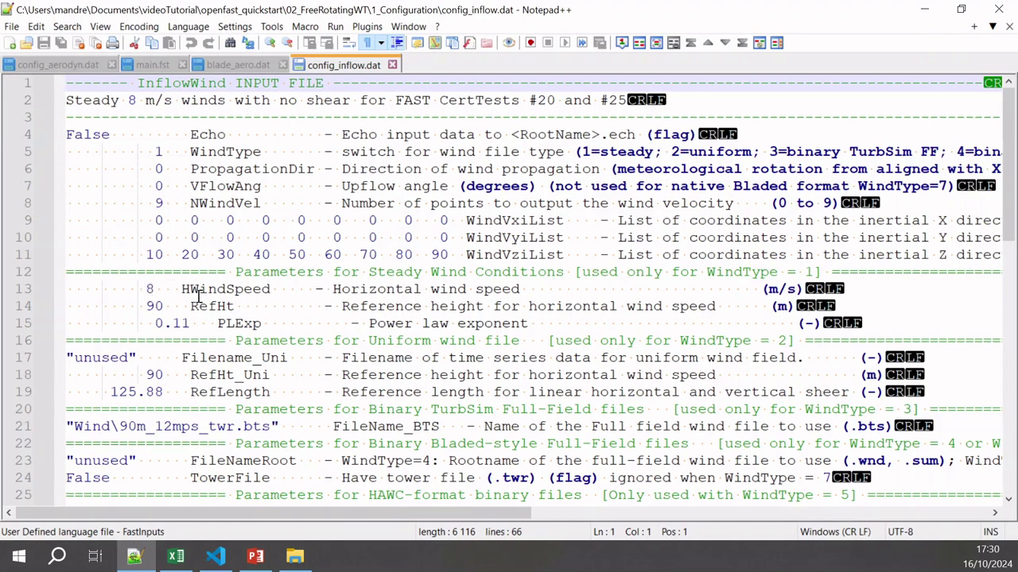
double_click(151, 307)
left_click(186, 324)
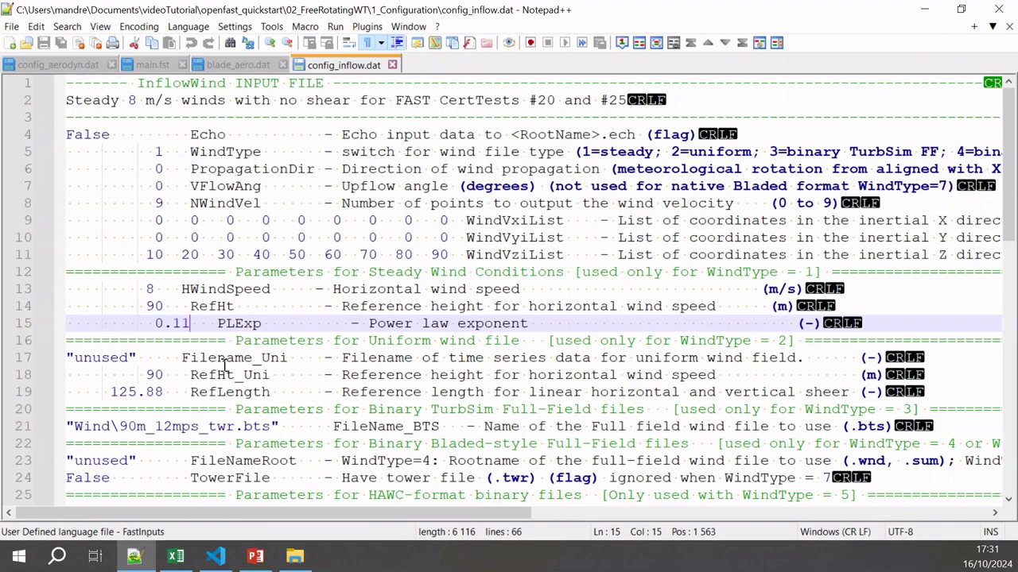
scroll(224, 365, "down", 5)
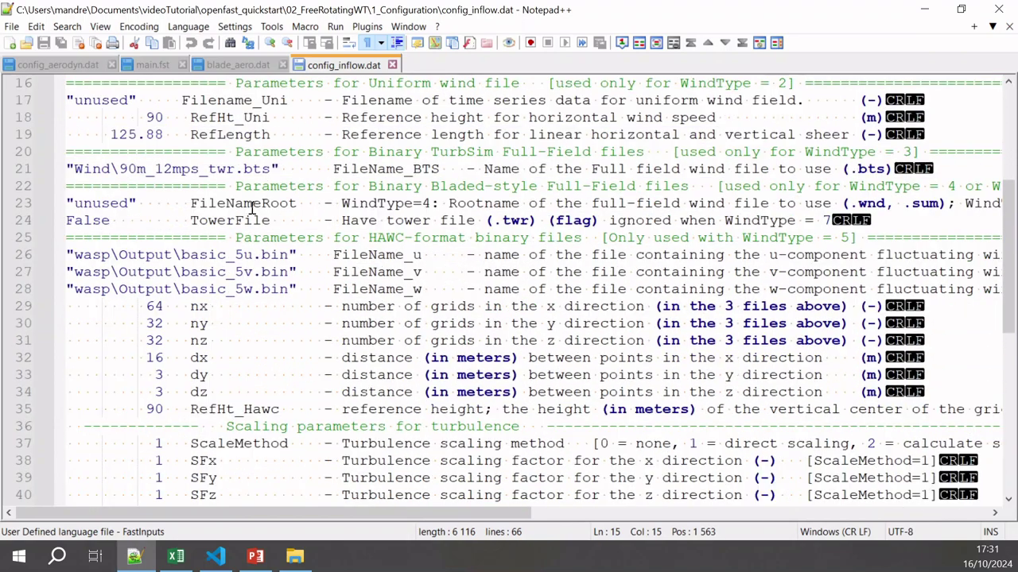
scroll(208, 274, "up", 4)
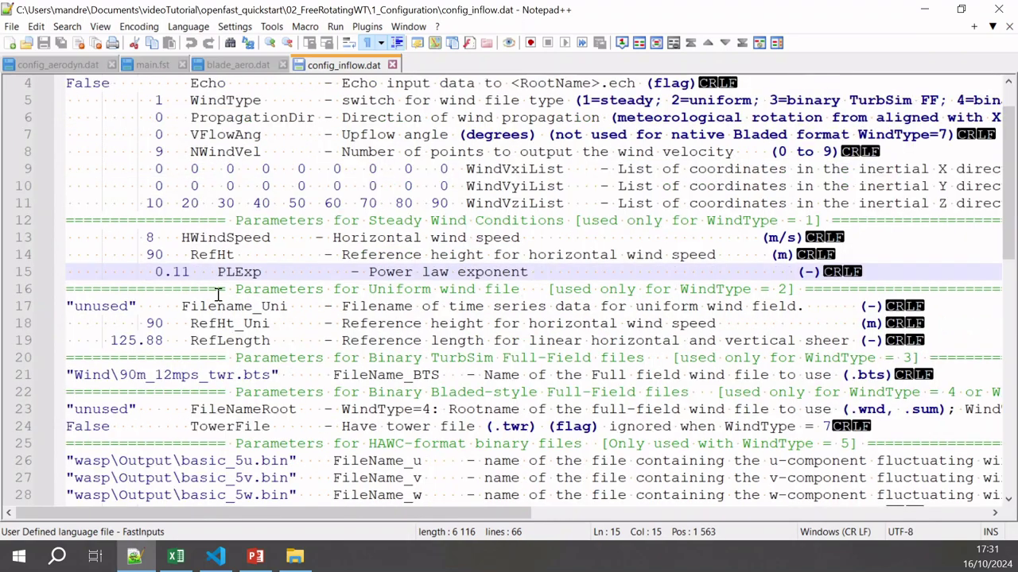
scroll(225, 311, "up", 1)
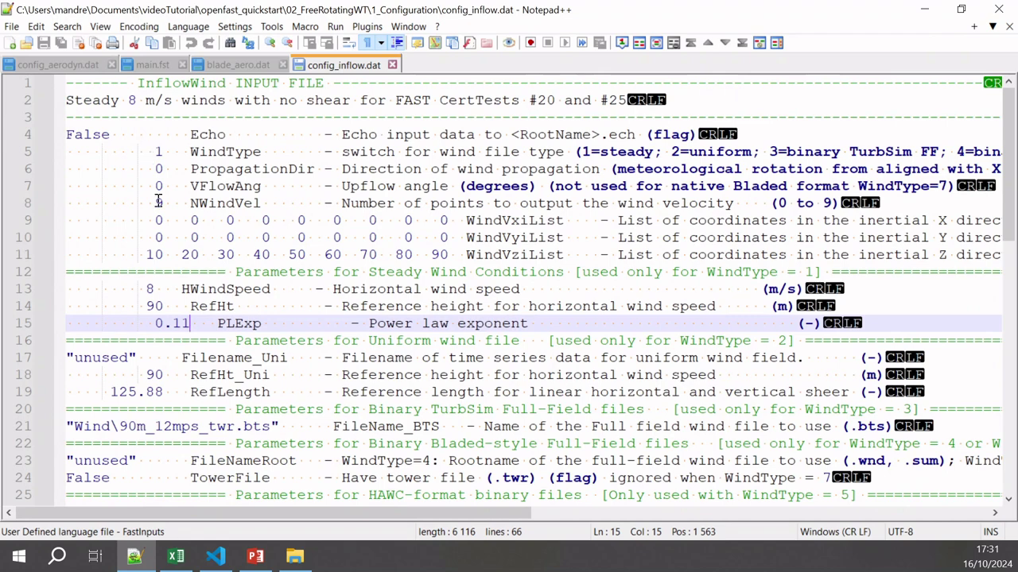
scroll(157, 151, "down", 2)
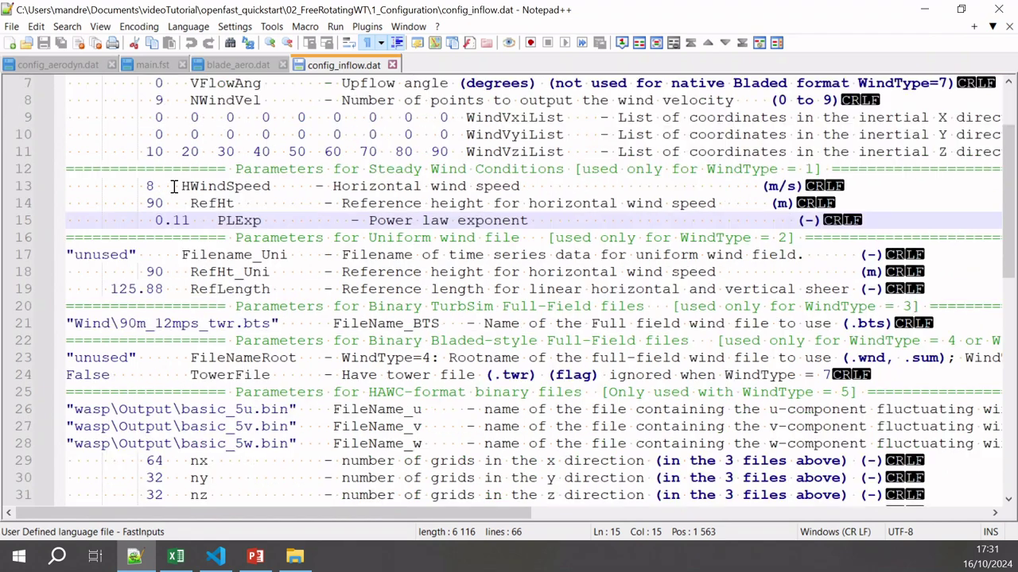
scroll(182, 288, "down", 12)
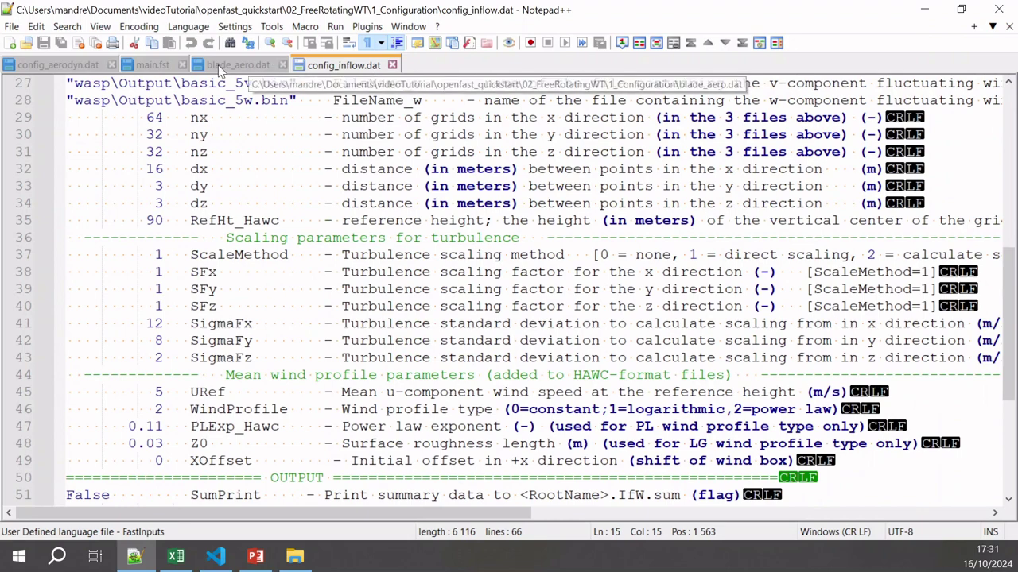
left_click(923, 10)
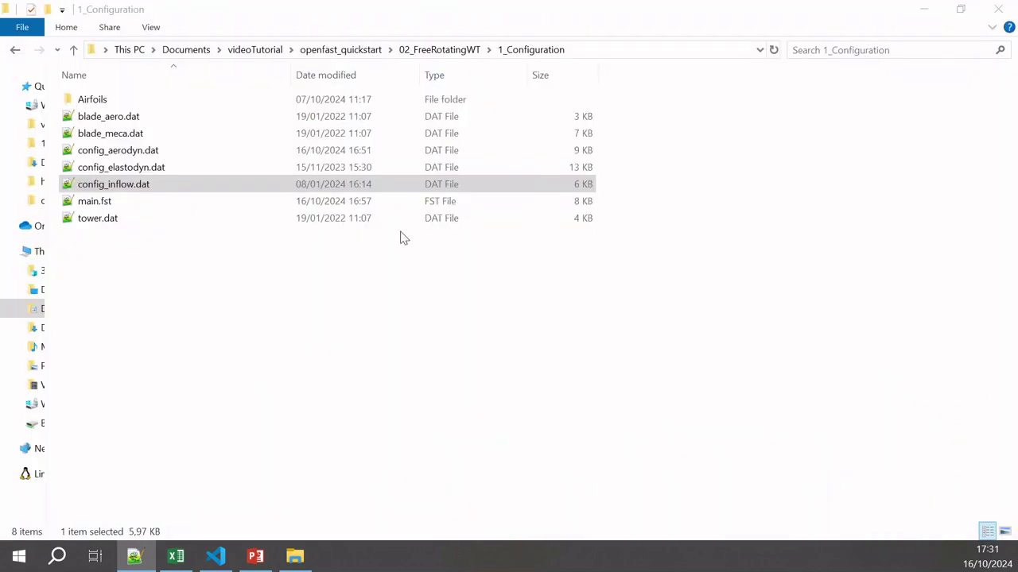
Open main.fst and check the CompInflow and CompAero feature switches and the input file entries
double_click(130, 201)
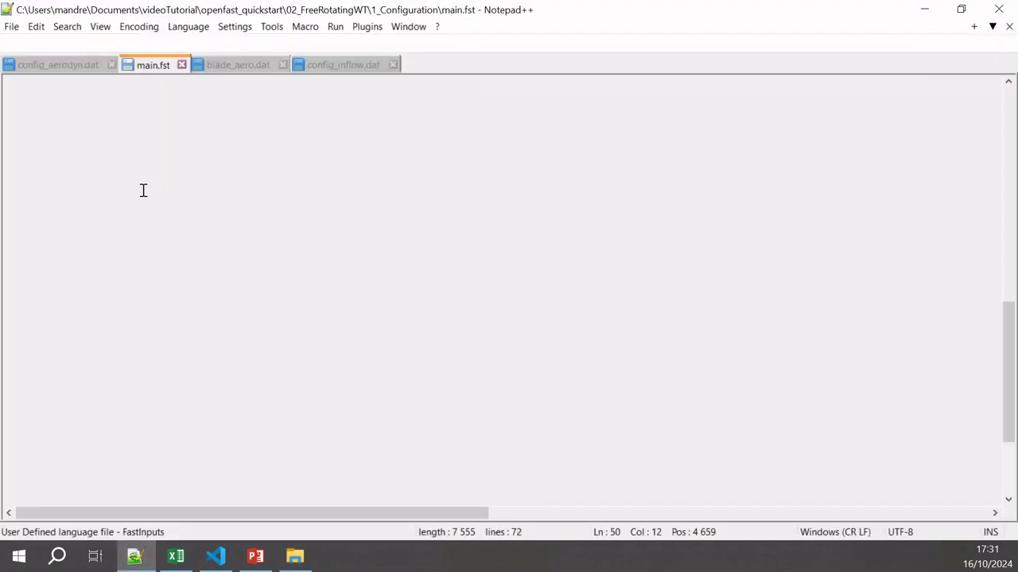
scroll(143, 191, "up", 6)
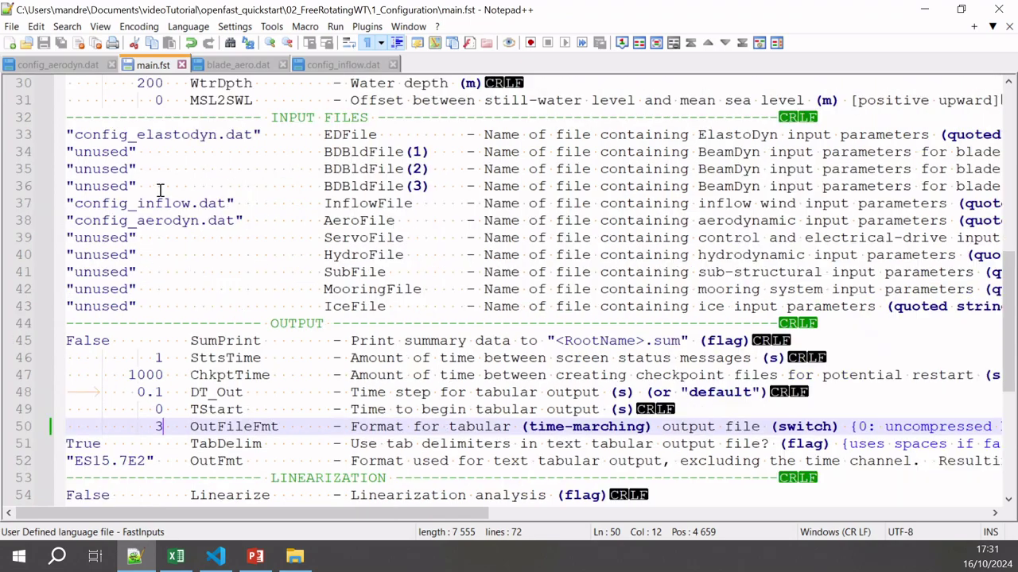
scroll(204, 325, "up", 4)
scroll(204, 324, "up", 2)
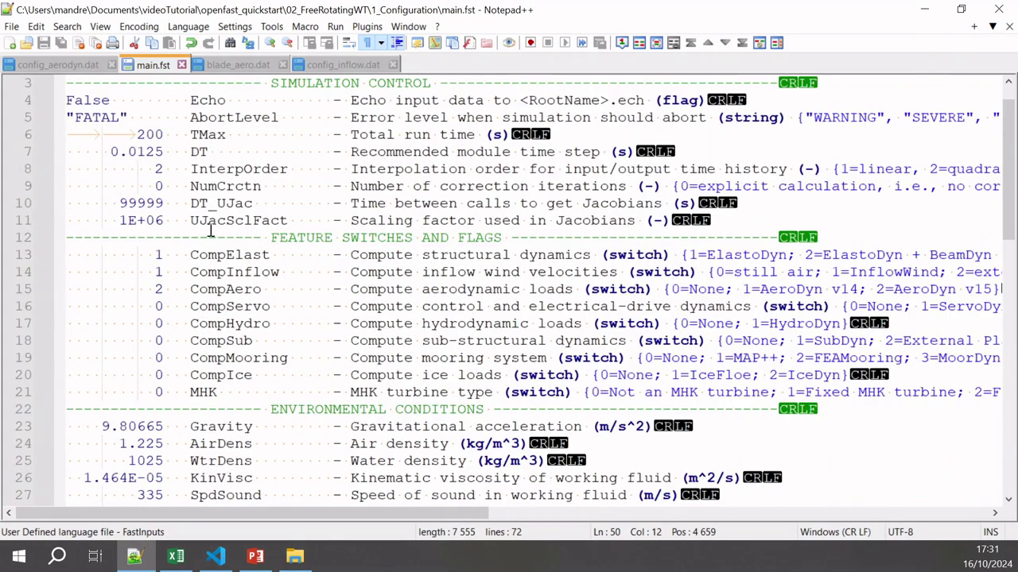
scroll(211, 229, "up", 1)
scroll(198, 238, "down", 2)
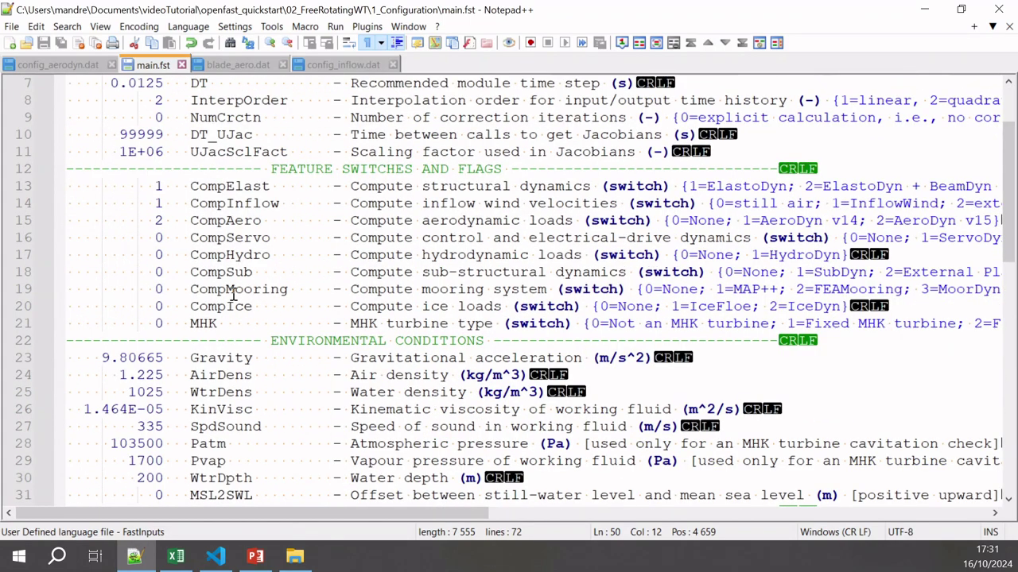
double_click(159, 204)
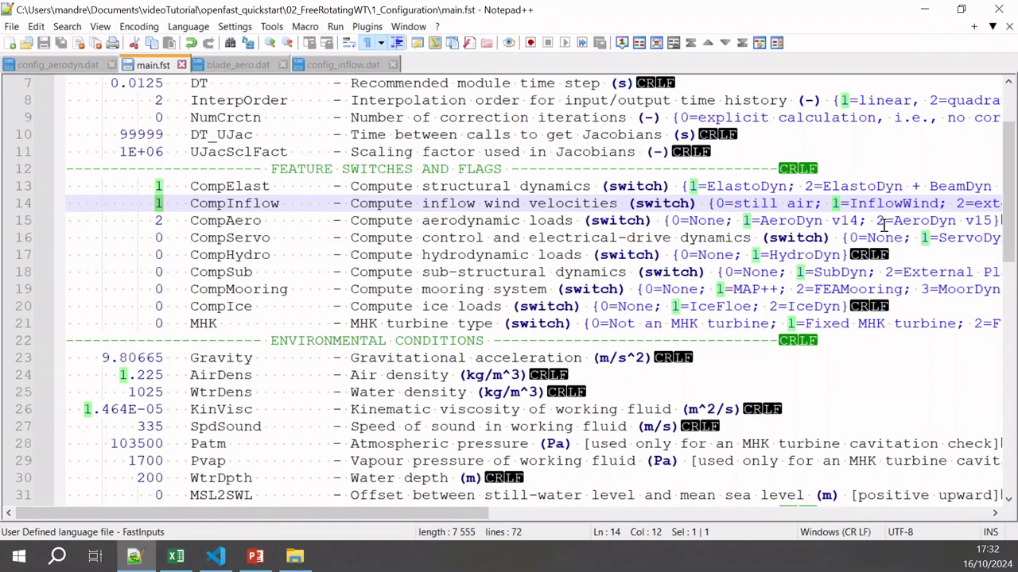
left_click_drag(882, 226, 986, 204)
left_click(161, 221)
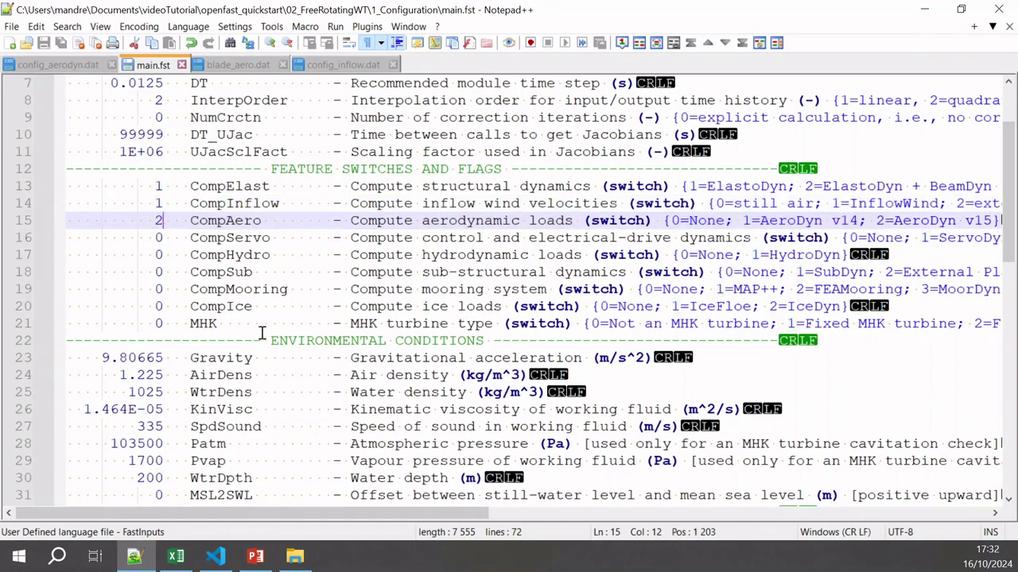
scroll(261, 332, "down", 4)
scroll(361, 344, "down", 1)
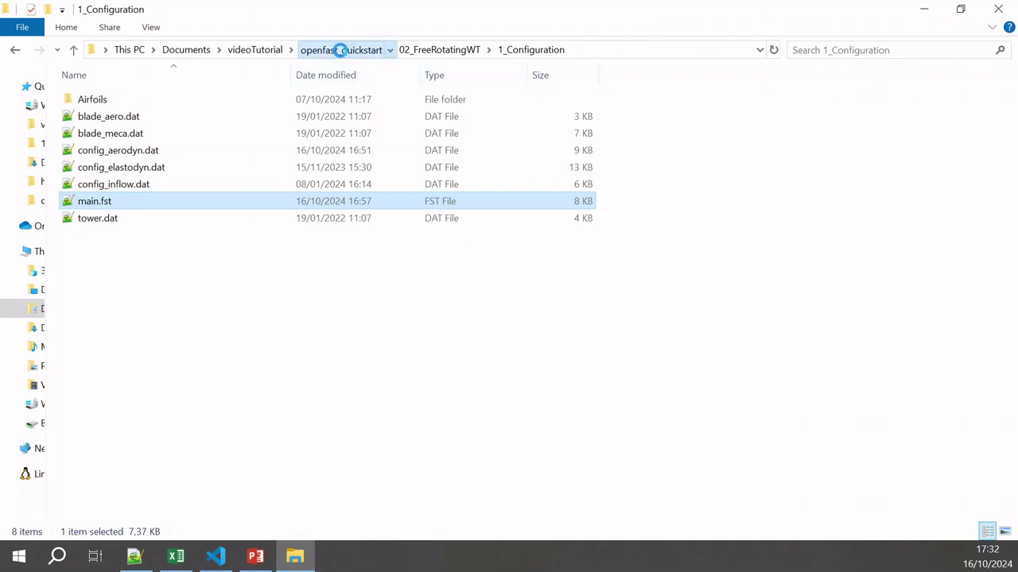
Locate openfast_x64.exe in the openfast_quickstart folder, and return to the 1_Configuration folder of 02_FreeRotatingWT
left_click(344, 53)
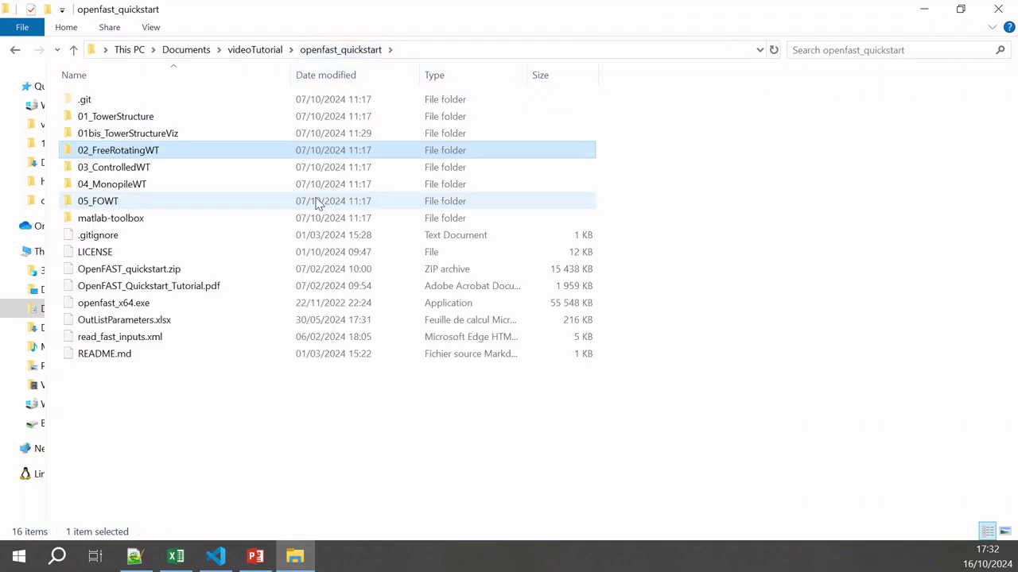
left_click(127, 303)
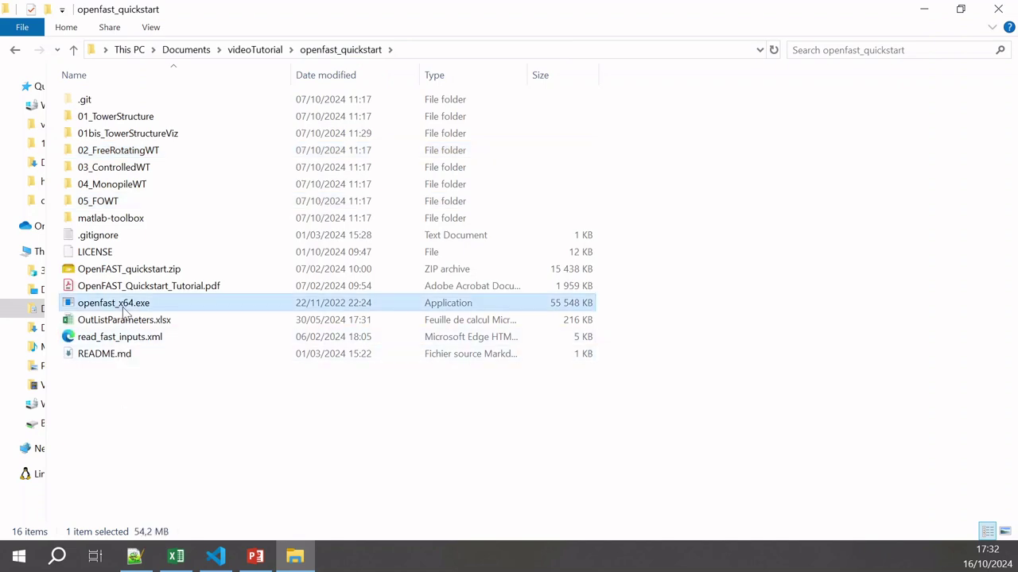
double_click(139, 151)
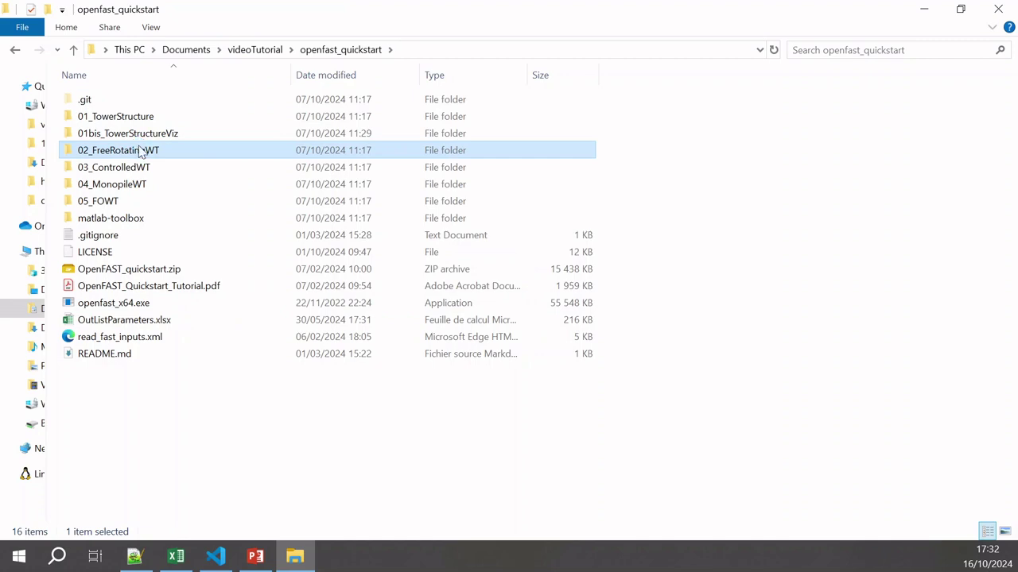
double_click(139, 150)
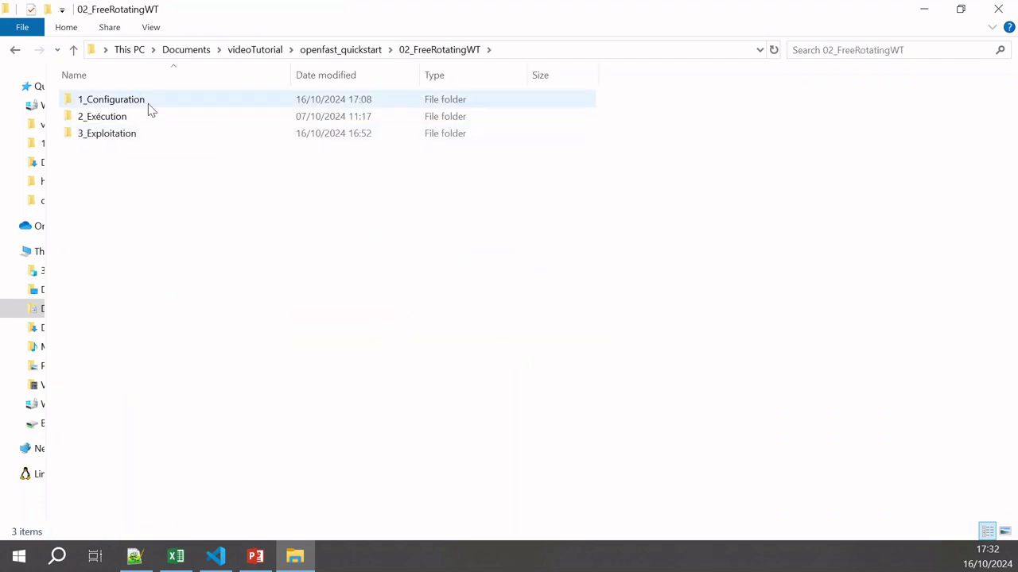
left_click(151, 109)
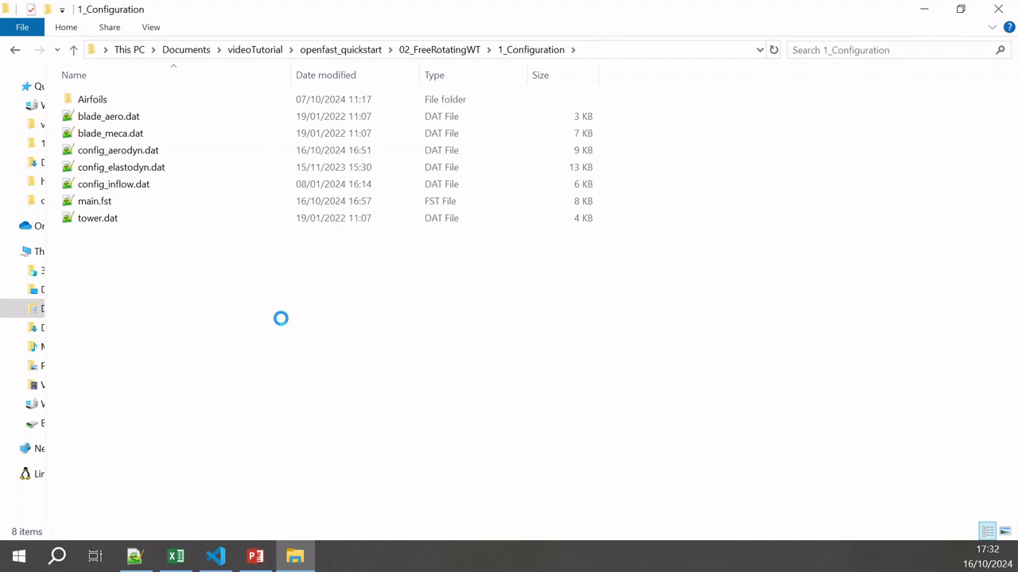
Open a terminal in the 1_Configuration folder and enter the relative path ..\..\openfast_x64.exe at the prompt
right_click(281, 318)
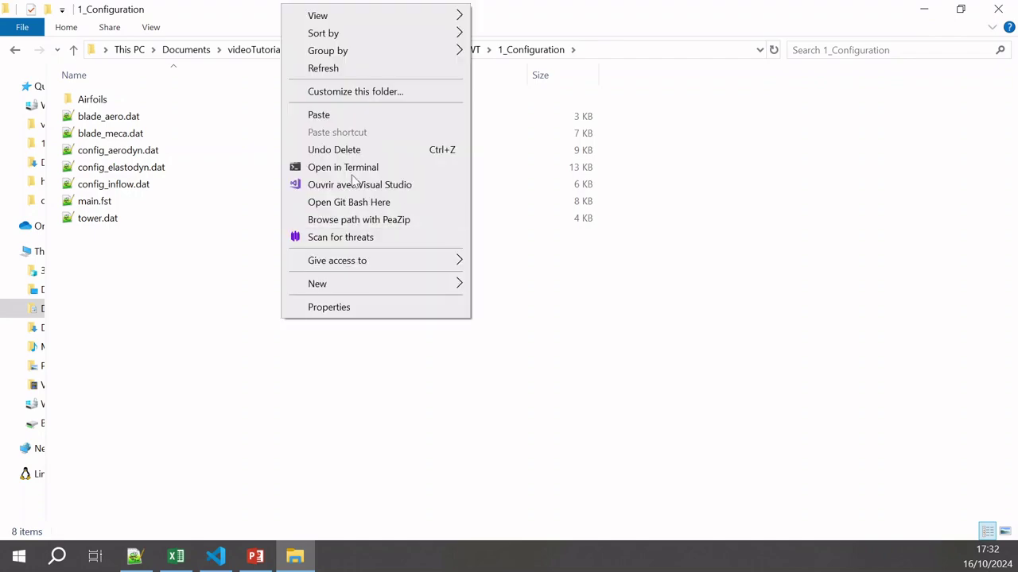
left_click(351, 179)
type("..\\")
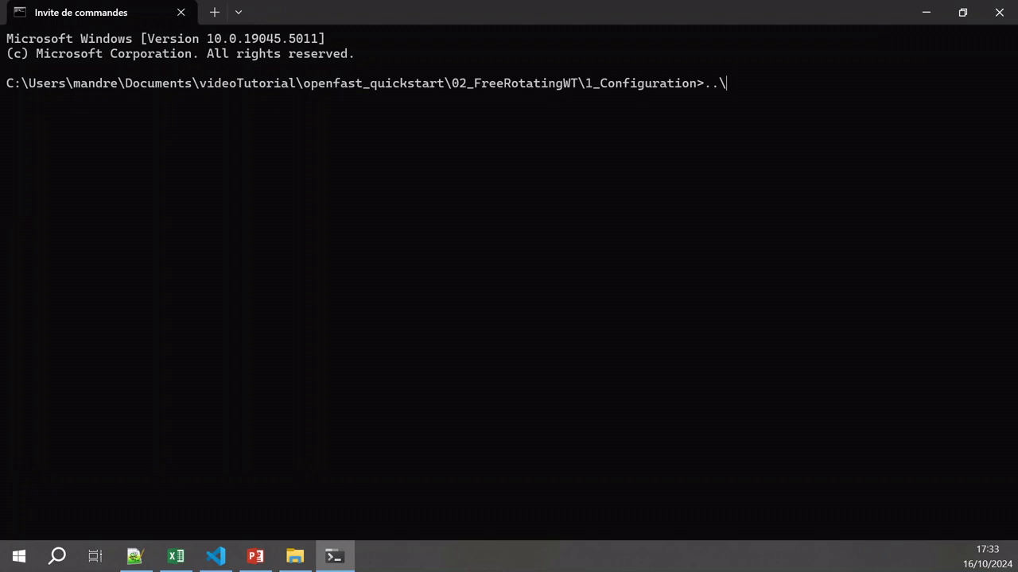
type("..\\o")
key("Tab")
key("Tab")
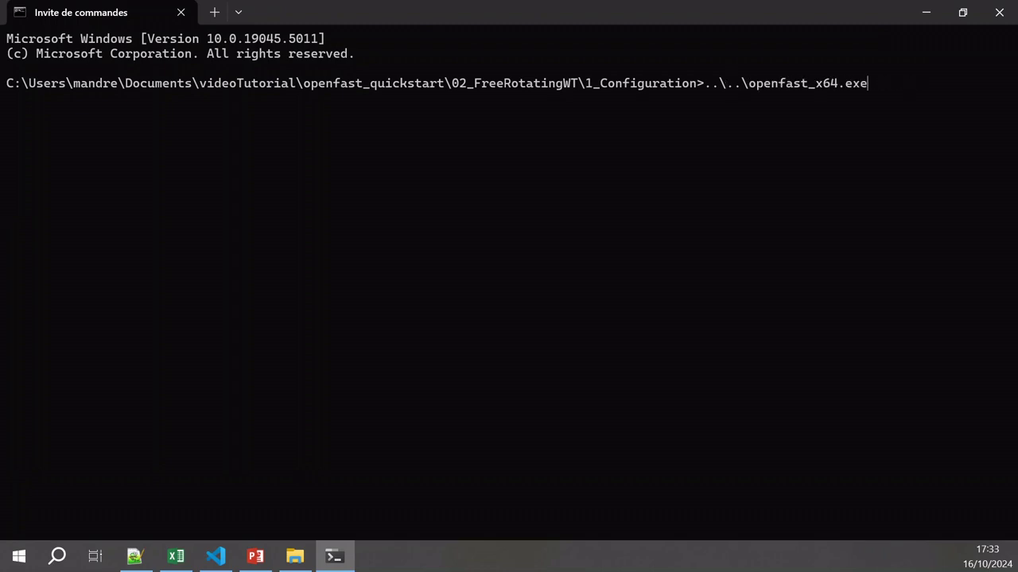
Complete the command with the main .fst file as the input and run the OpenFAST simulation
type("b")
key("Tab")
key("Tab")
key("Tab")
key("Tab")
key("Tab")
key("Return")
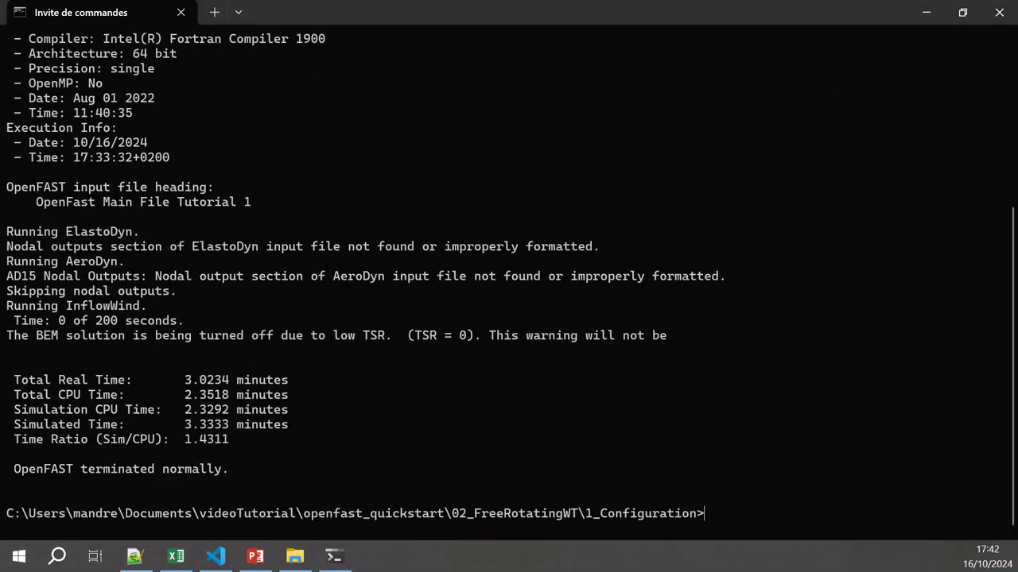
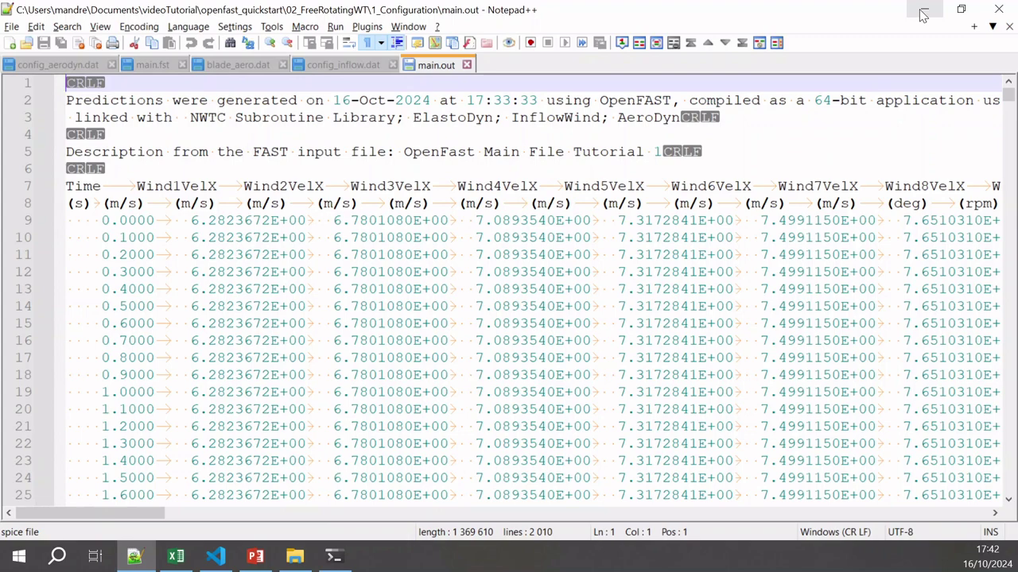
Put the main.out results file away and go back up to the openfast_quickstart folder
left_click(922, 12)
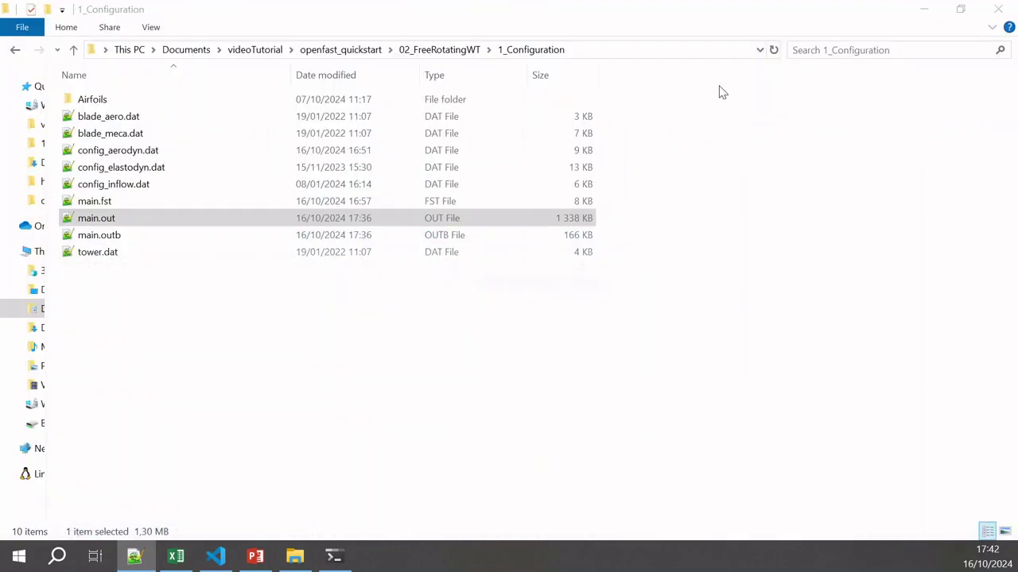
left_click(434, 49)
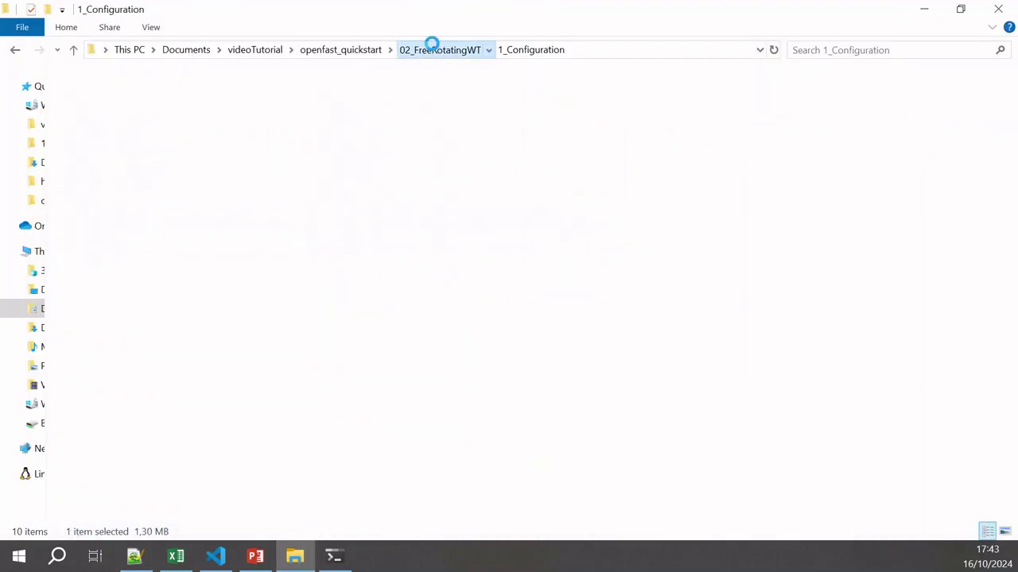
left_click(365, 53)
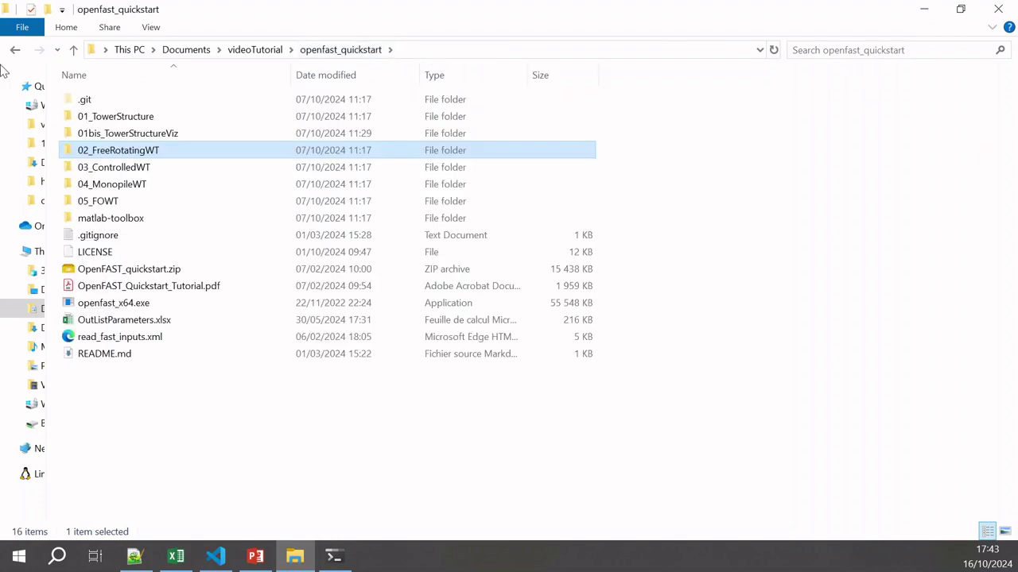
Switch to Visual Studio Code and review readOutputs.py, including the openfast_toolbox import, output file location and column renaming code
key("alt+Tab")
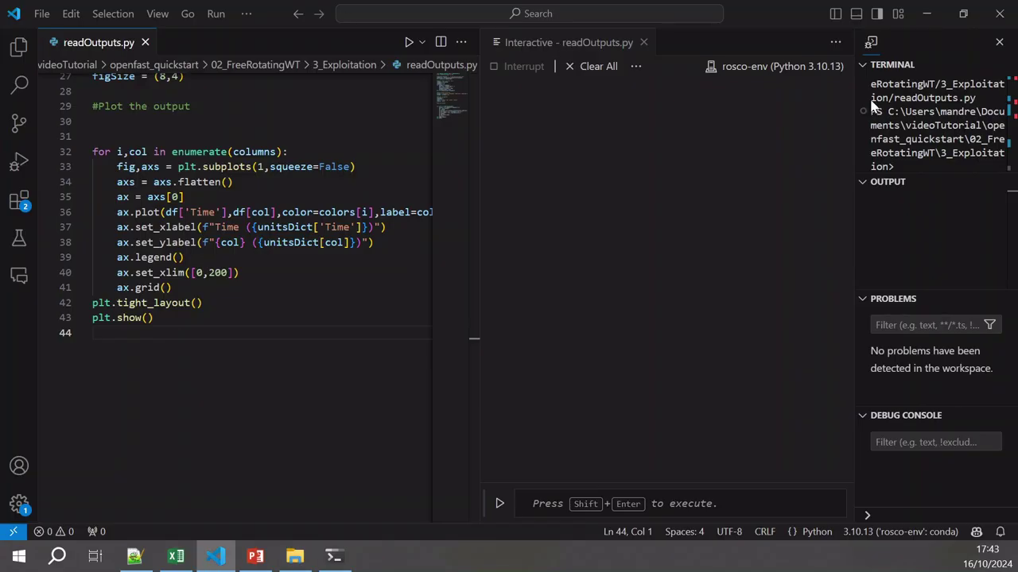
scroll(314, 340, "up", 3)
scroll(315, 340, "up", 5)
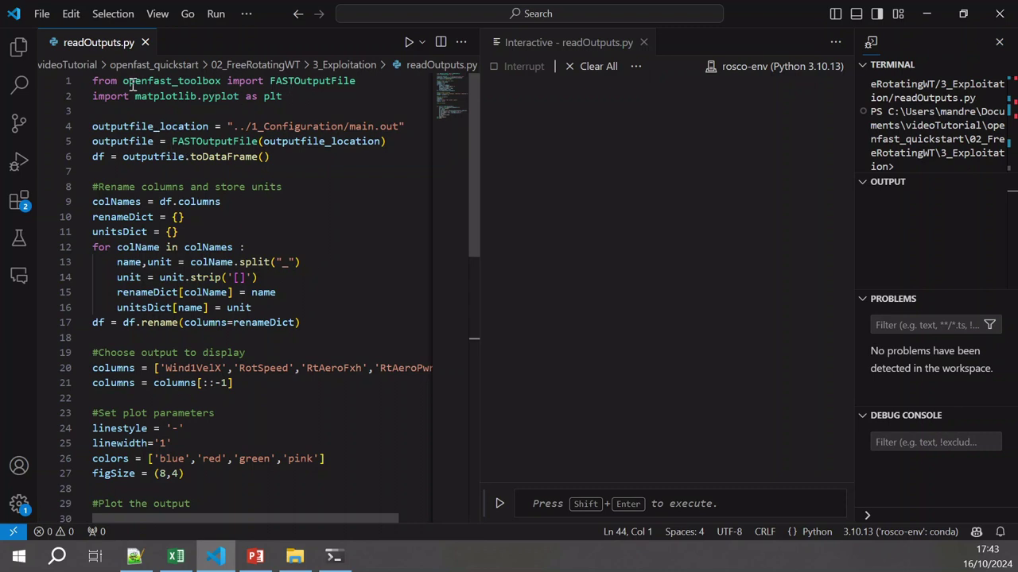
left_click_drag(122, 82, 223, 82)
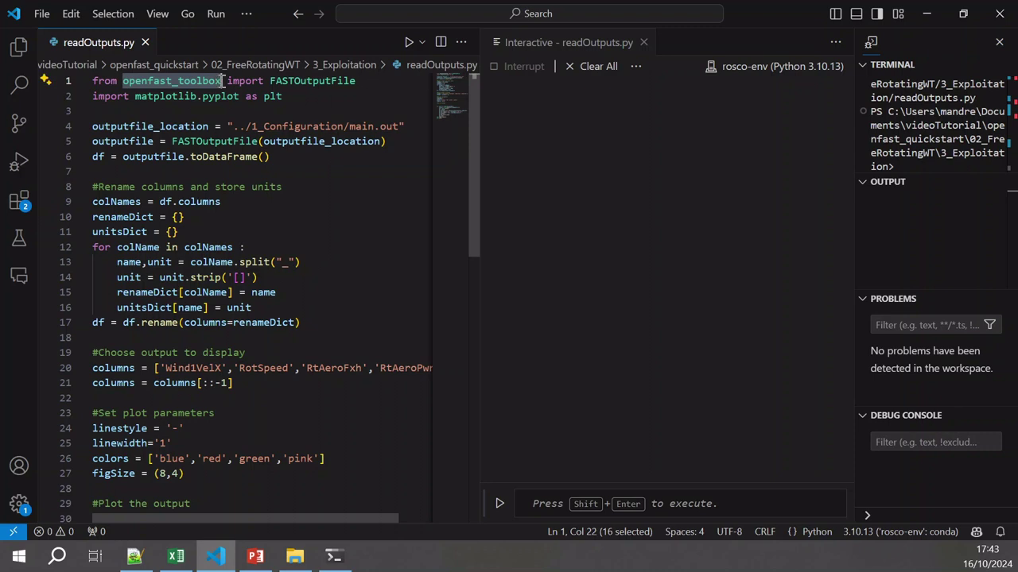
left_click(217, 116)
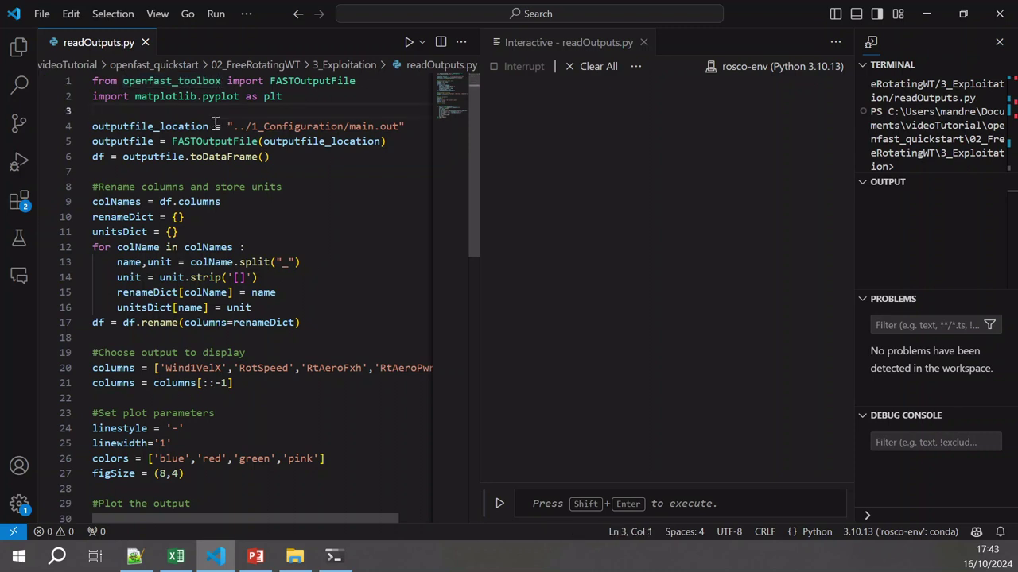
left_click(296, 188)
mouse_move(190, 140)
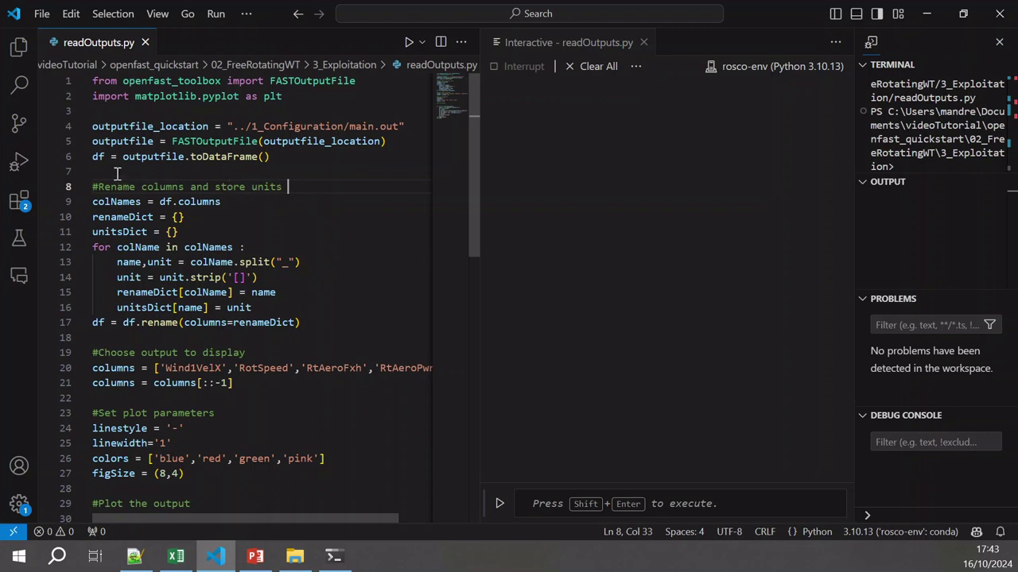
Run readOutputs.py in the interactive window and evaluate df there to display the output dataframe
left_click(424, 45)
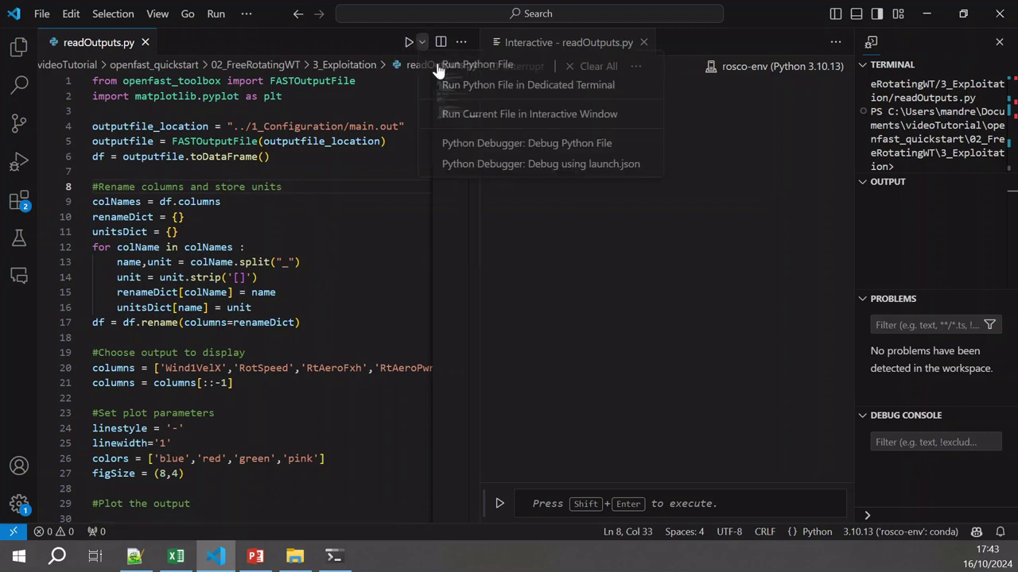
left_click(489, 110)
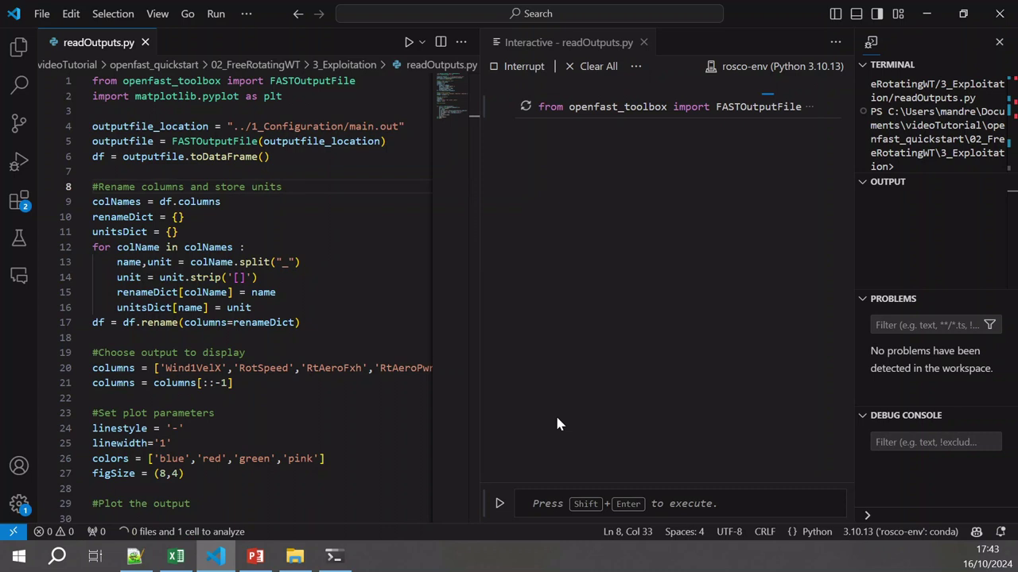
left_click(556, 506)
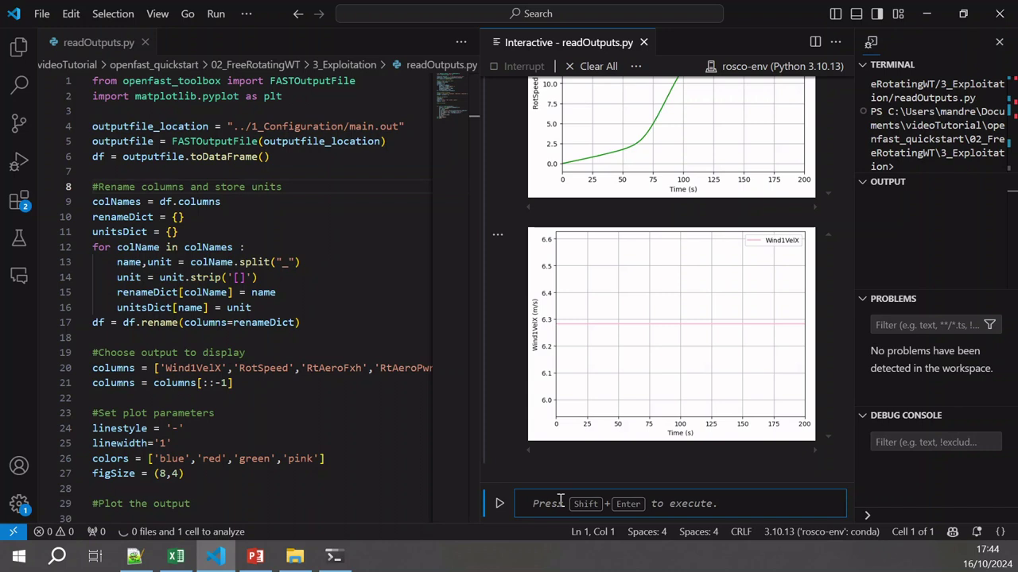
type("df")
key("Return")
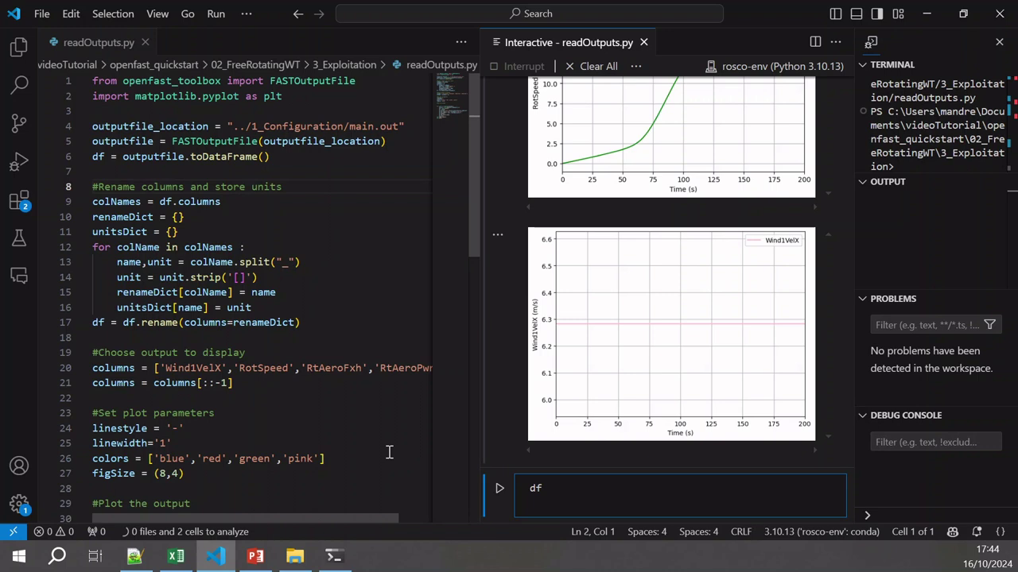
key("shift+Return")
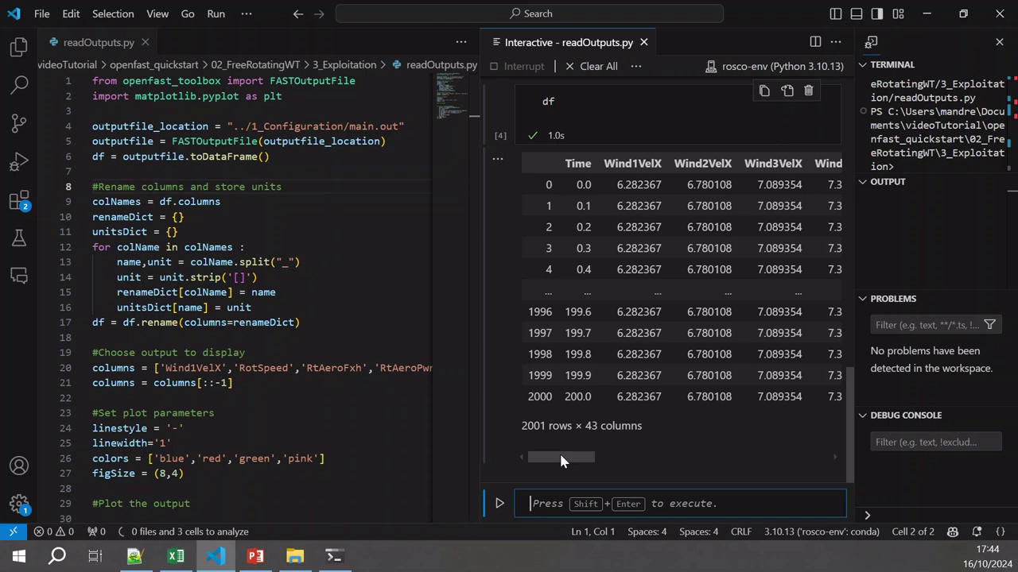
View the dataframe's further columns and evaluate df.columns to list all output names
left_click_drag(560, 458, 674, 450)
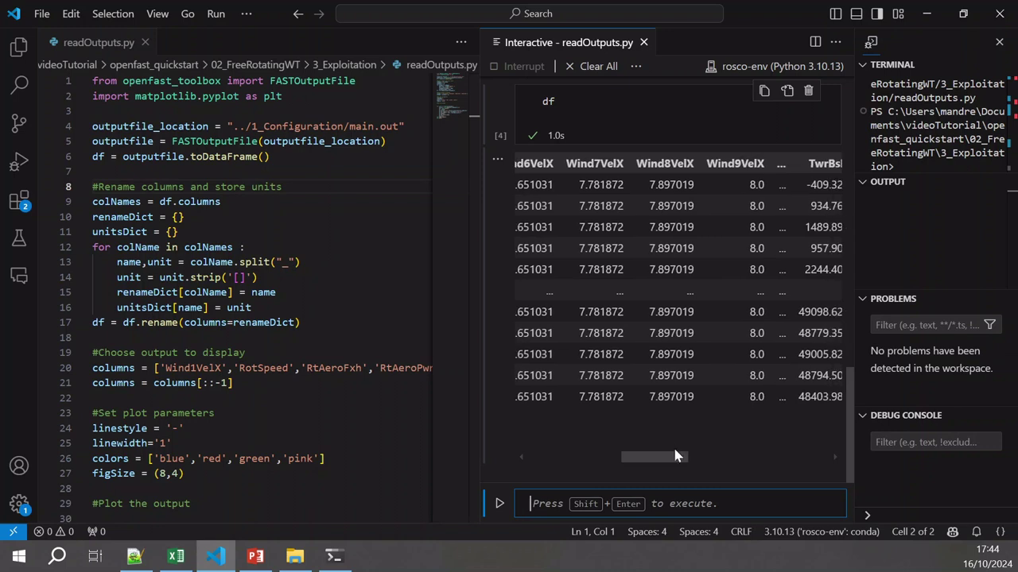
scroll(674, 450, "right", 3)
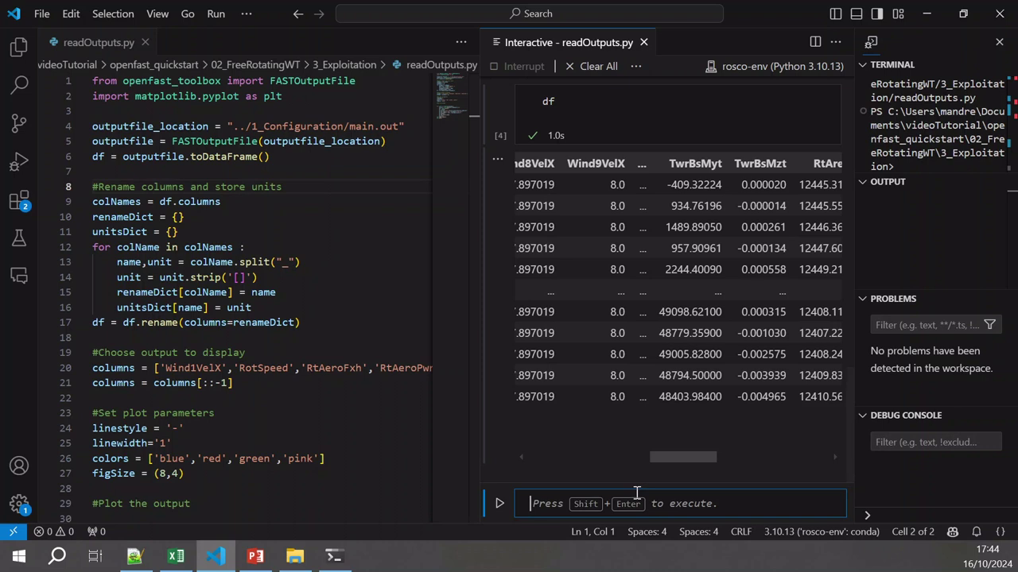
type("df.columns")
key("shift+Return")
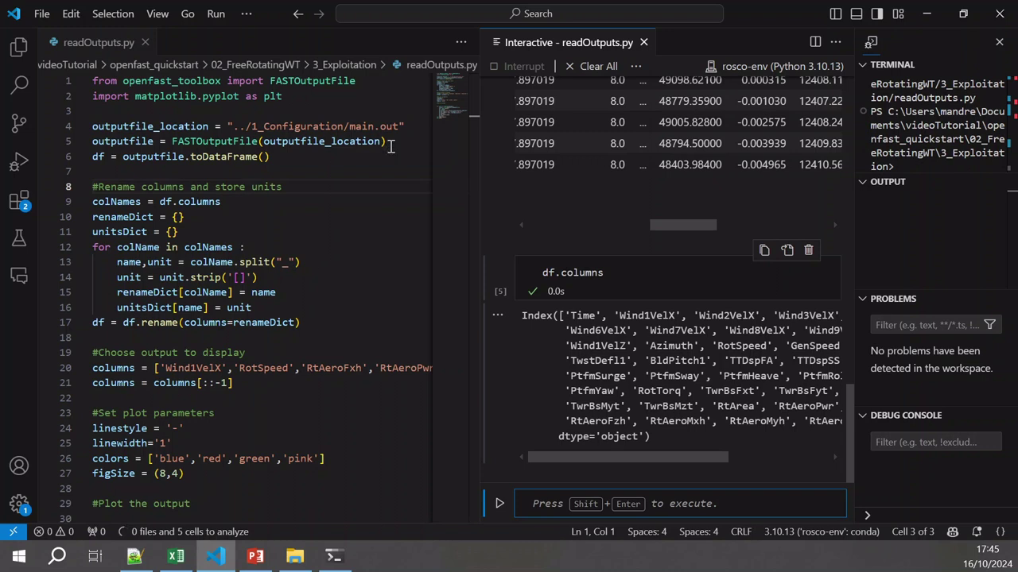
left_click(382, 171)
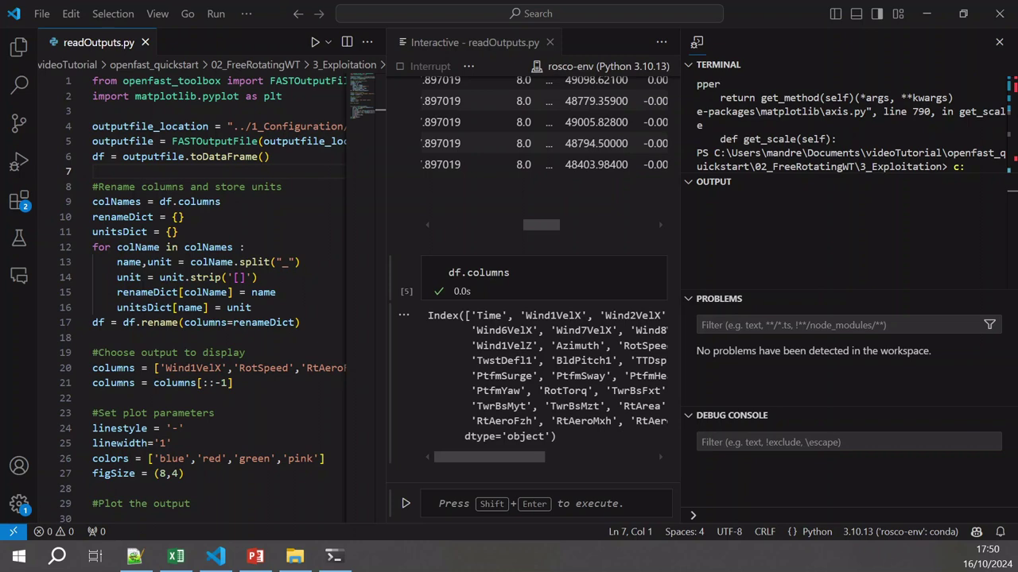
Arrange the plot windows over the editor to examine the RotSpeed, RtAeroFxh and RtAeroPwr curves one after another
key("super+d")
key("super+d")
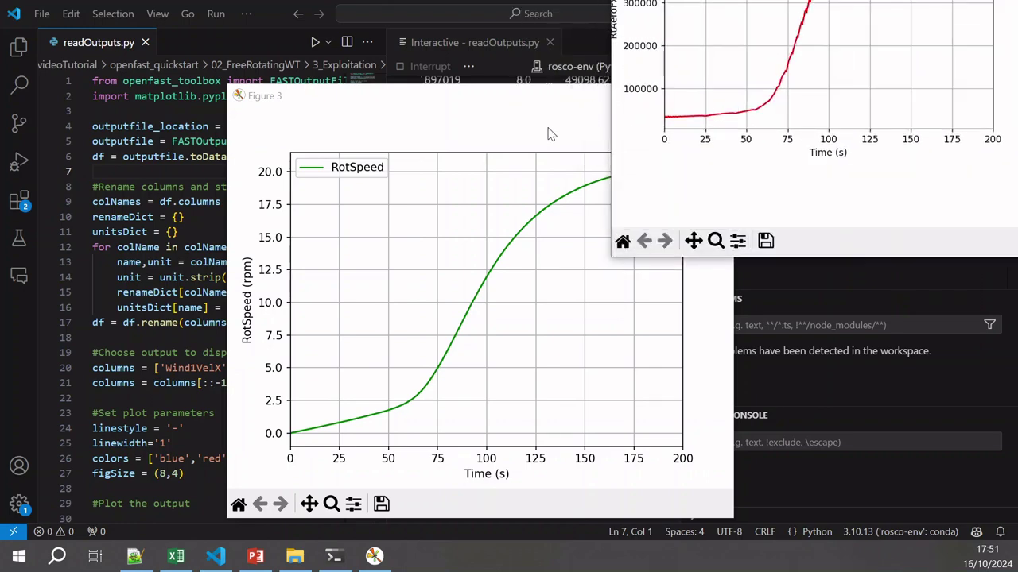
left_click_drag(426, 159, 431, 102)
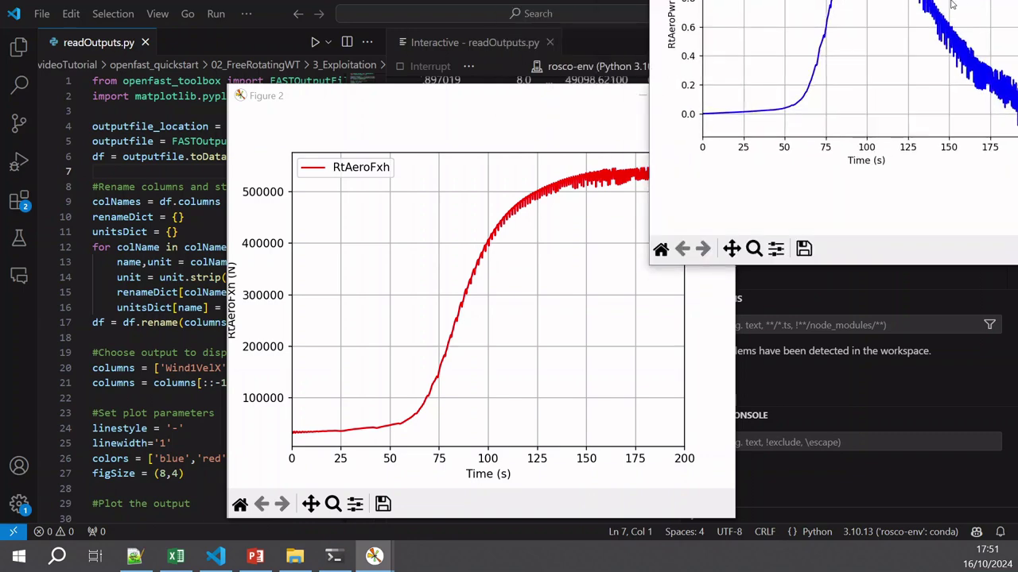
left_click_drag(878, 12, 422, 102)
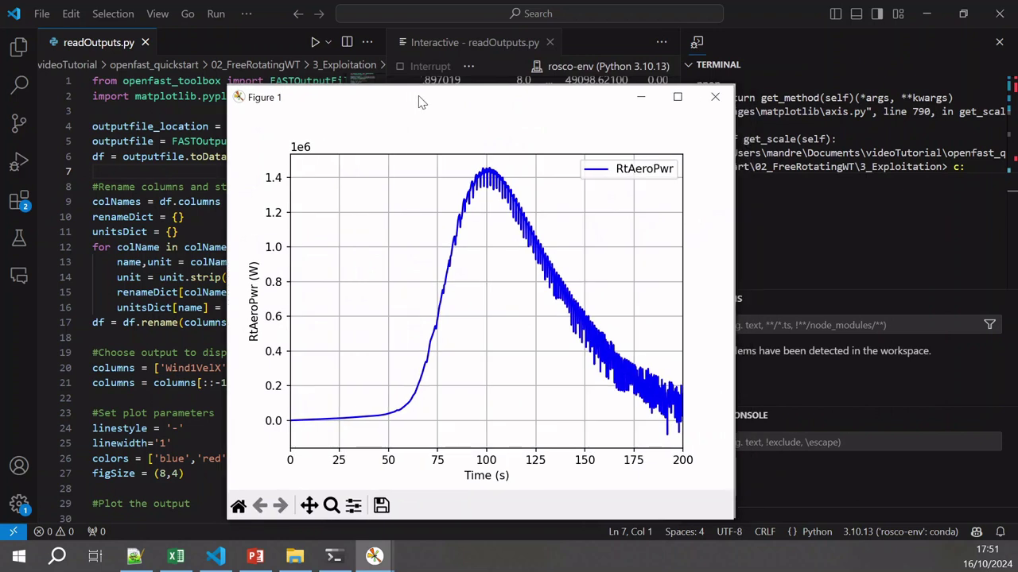